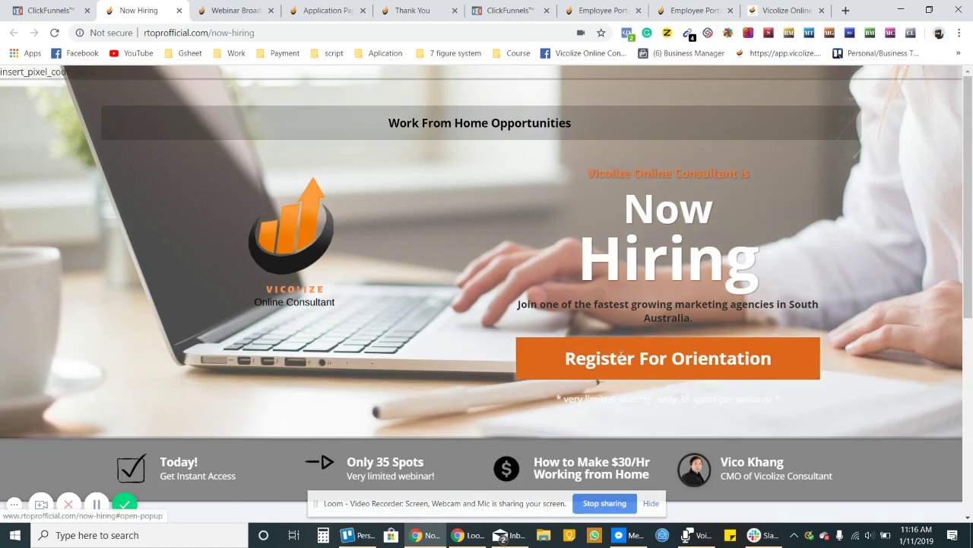
# Step: Open the orientation registration form on the Now Hiring page and view the webinar broadcast page down to its join button
pyautogui.click(622, 359)
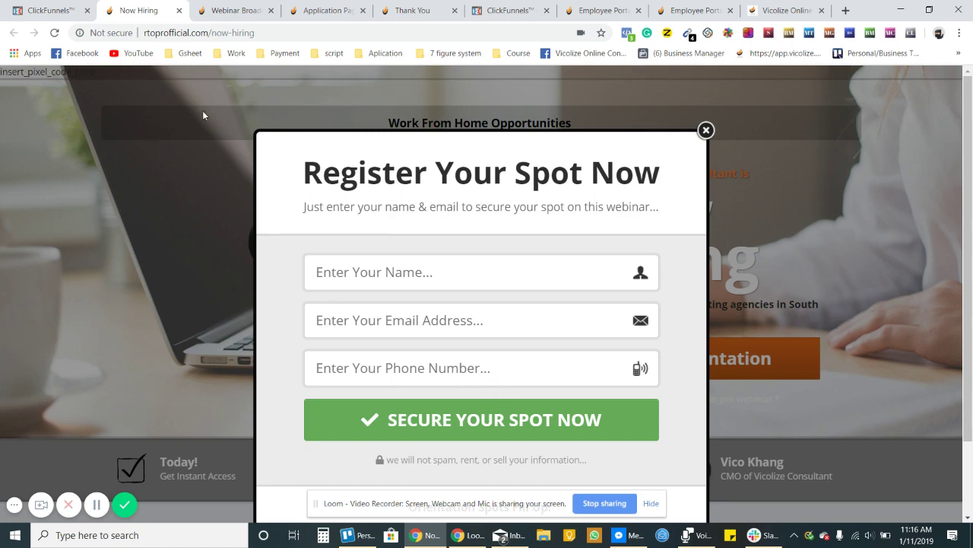
pyautogui.click(240, 10)
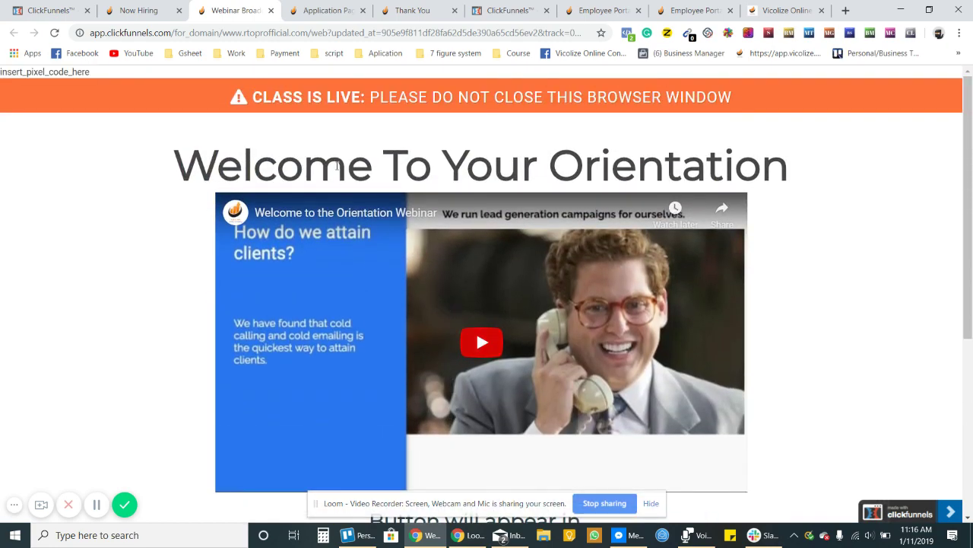
pyautogui.scroll(-2, 384, 323)
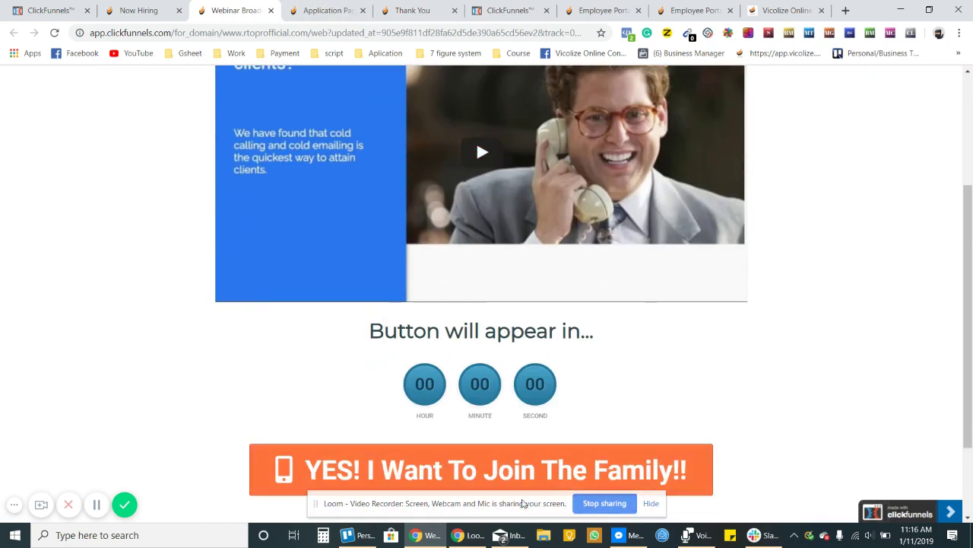
# Step: Review the employment application form from the contact fields through Previous Employment to Submit, and show the thank-you page
pyautogui.click(282, 6)
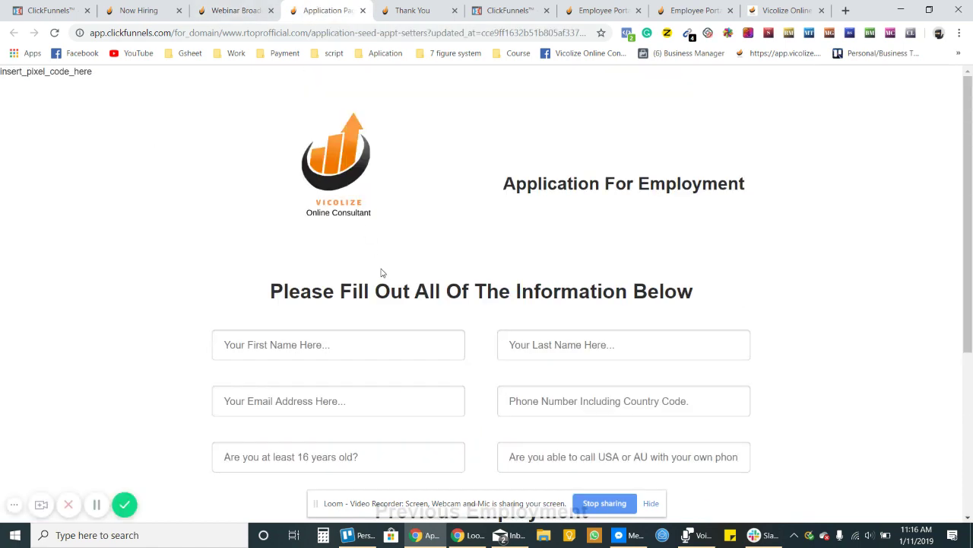
pyautogui.scroll(-3, 380, 271)
pyautogui.scroll(3, 383, 273)
pyautogui.scroll(-3, 383, 272)
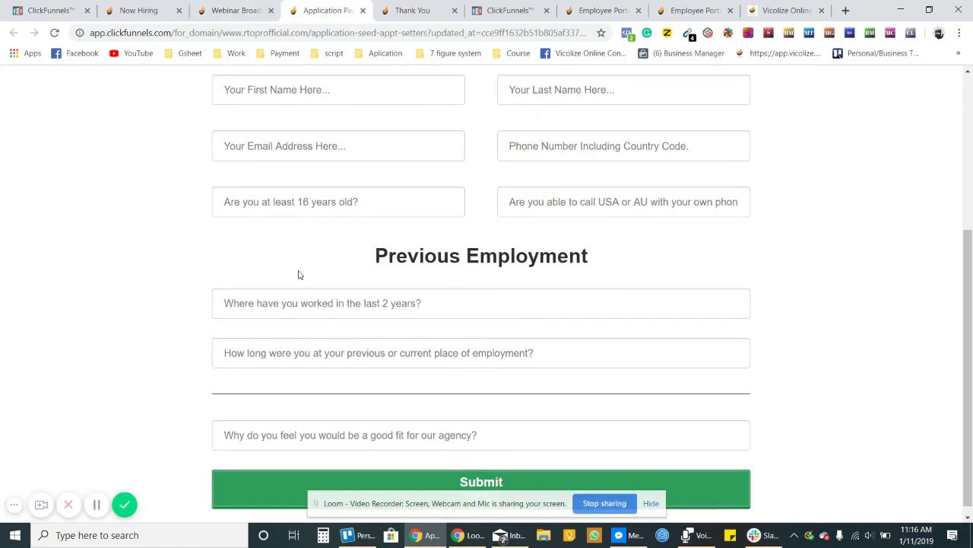
pyautogui.scroll(2, 509, 183)
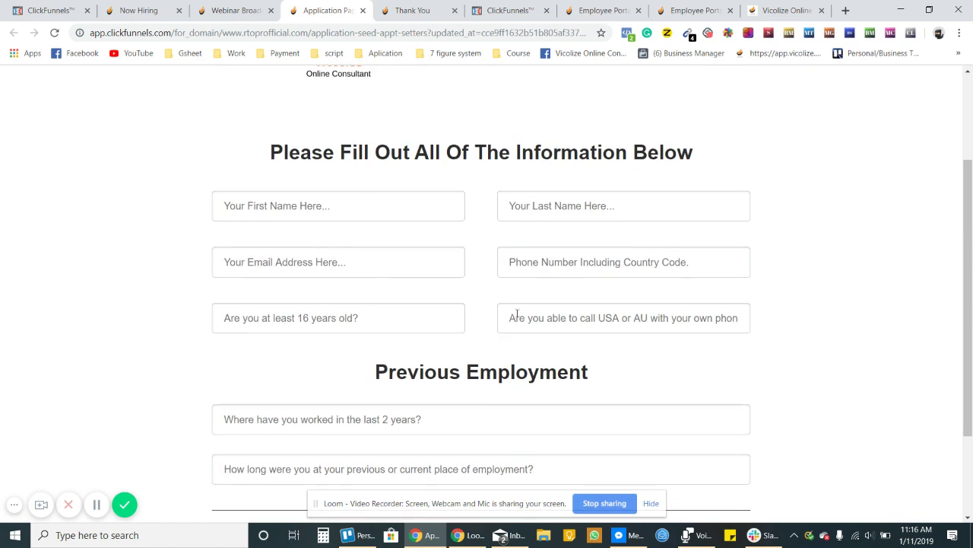
pyautogui.scroll(-2, 407, 329)
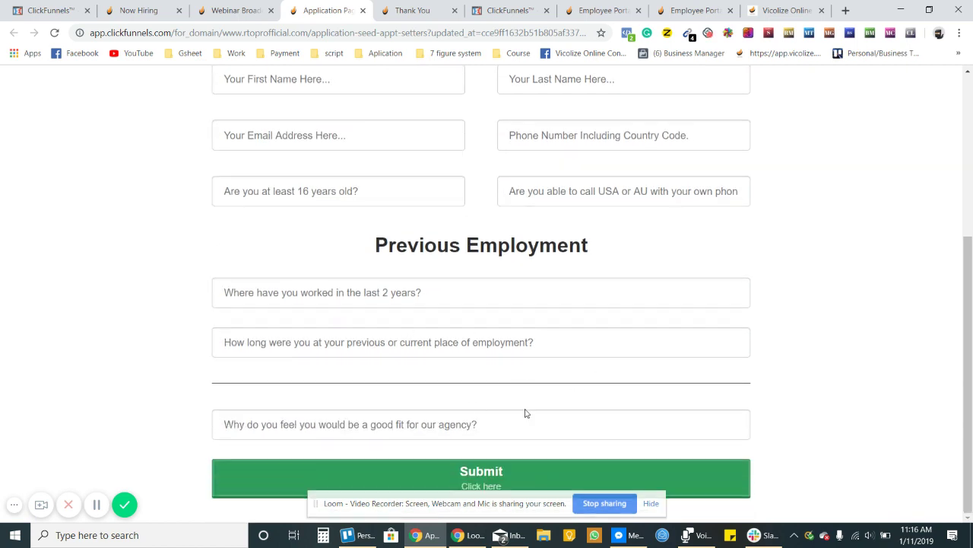
pyautogui.moveTo(377, 251); pyautogui.dragTo(582, 248)
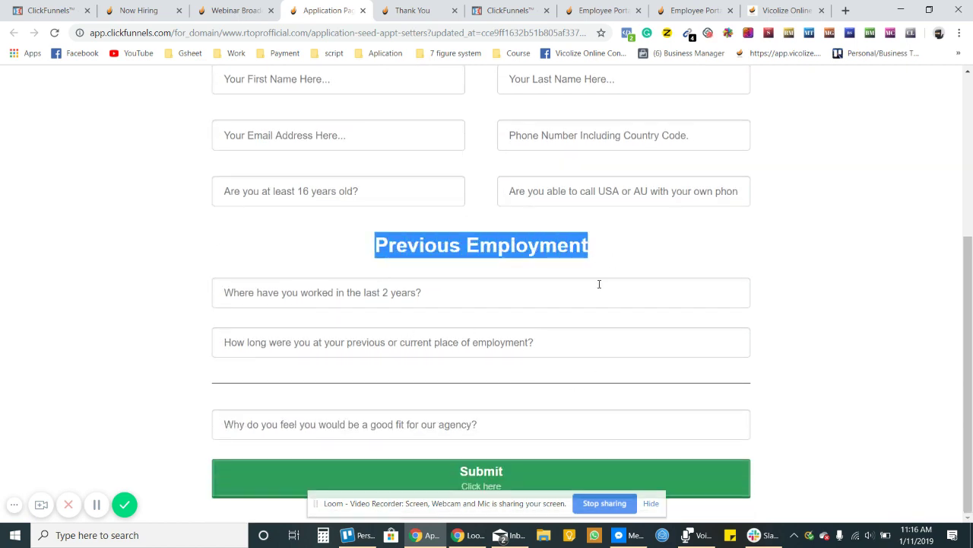
pyautogui.click(499, 473)
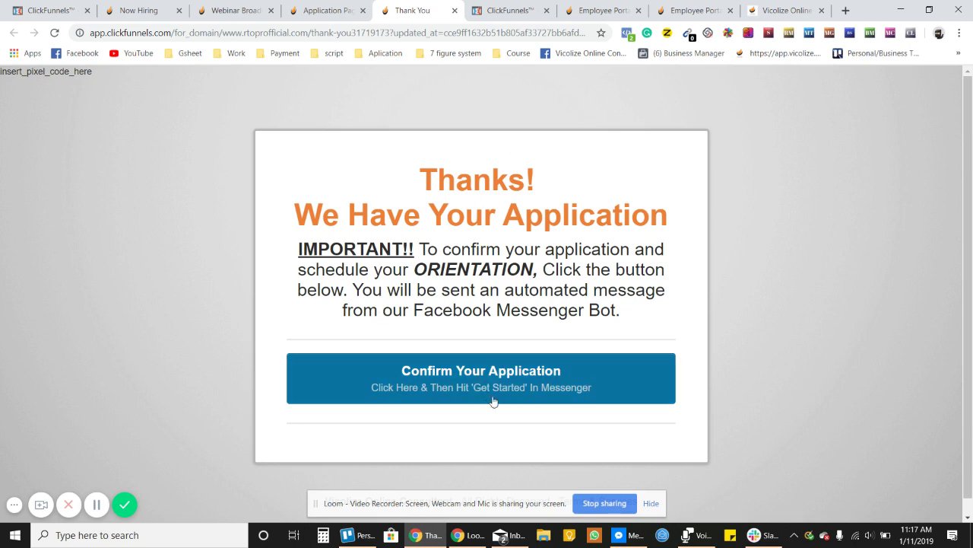
# Step: Open the Vicolize Online Consultant Facebook inbox in a new browser tab and place it right after the Thank You tab
pyautogui.click(846, 10)
pyautogui.click(591, 54)
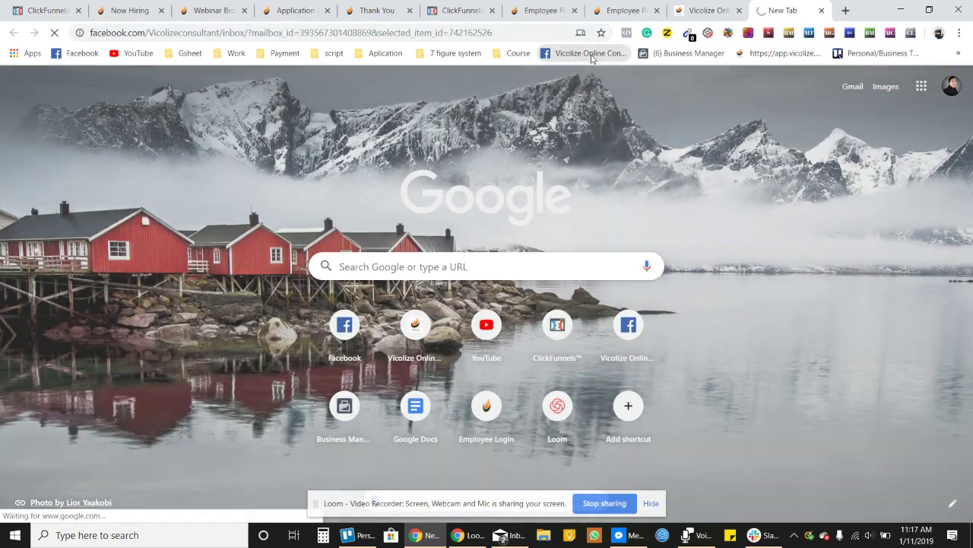
pyautogui.moveTo(775, 11); pyautogui.dragTo(467, 8)
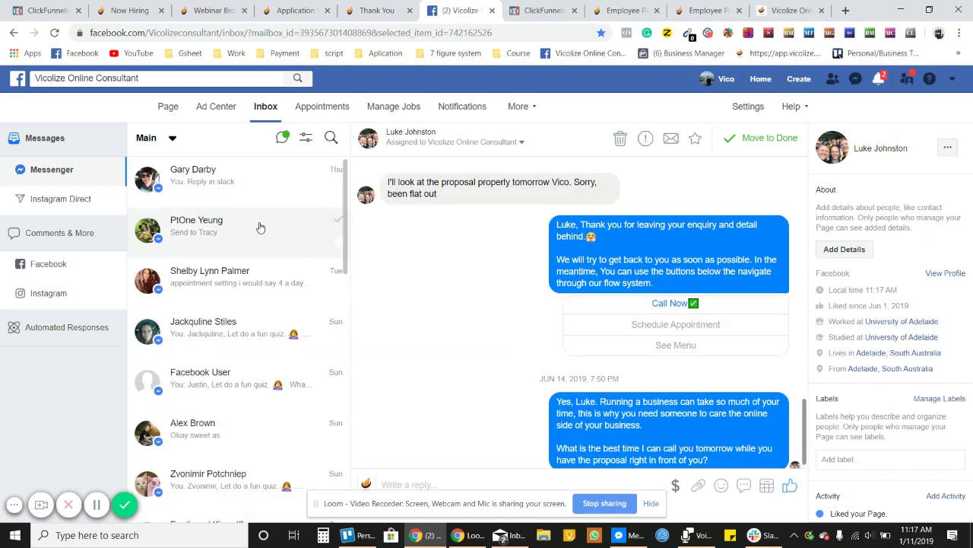
# Step: Open the newest Messenger conversation and go back to the message congratulating the applicant and requesting a voice note
pyautogui.click(233, 196)
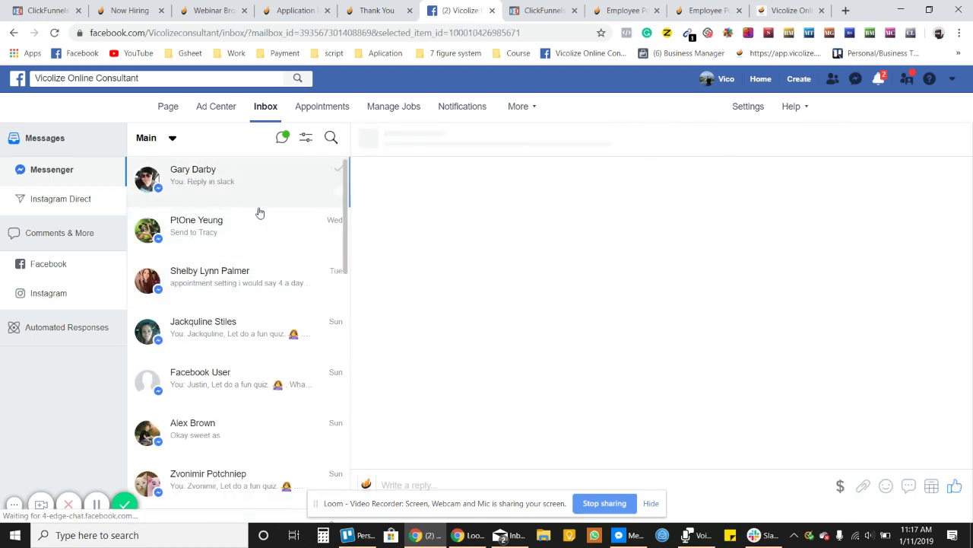
pyautogui.scroll(15, 502, 322)
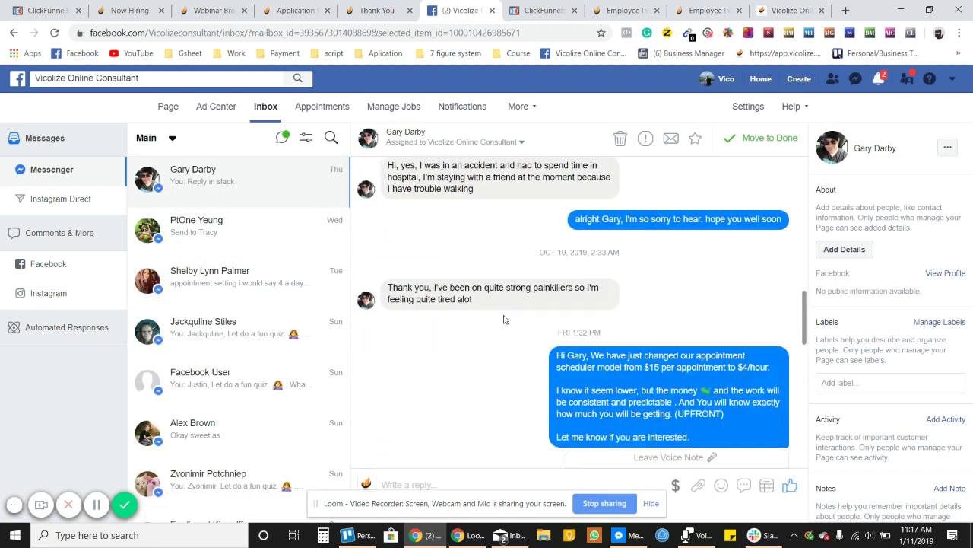
pyautogui.scroll(1, 500, 316)
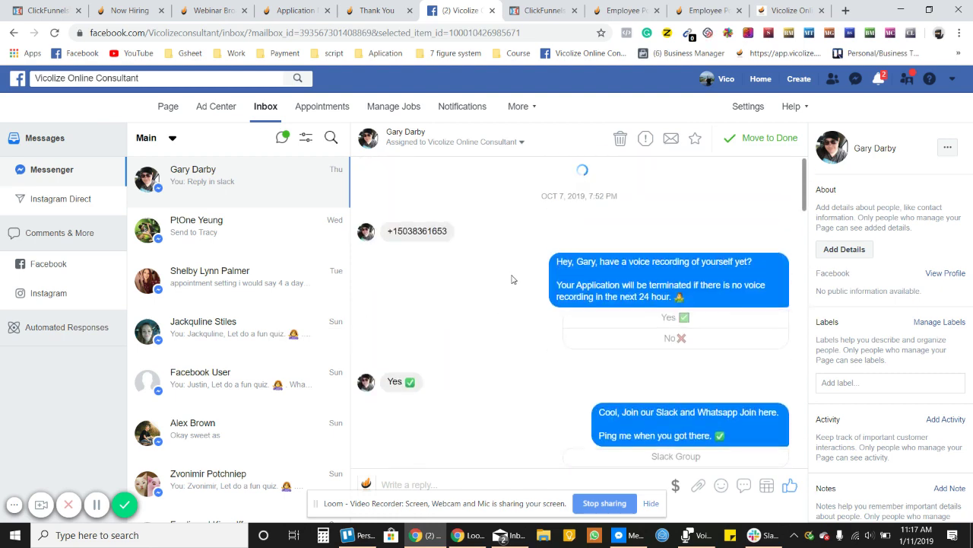
pyautogui.scroll(4, 513, 279)
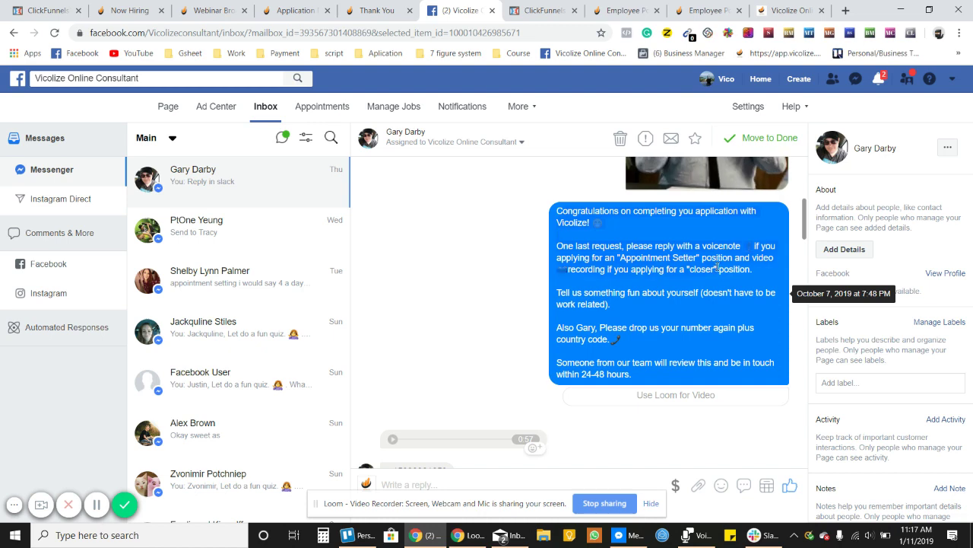
# Step: Examine the applicant's voice note reply, the voice recording reminder and the Slack group invitation in the conversation
pyautogui.scroll(-2, 694, 297)
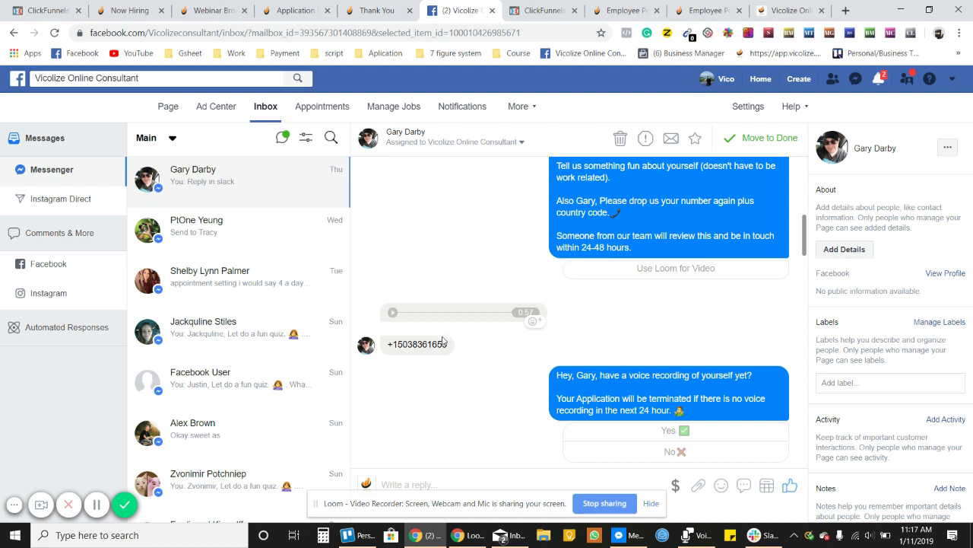
pyautogui.scroll(-1, 448, 359)
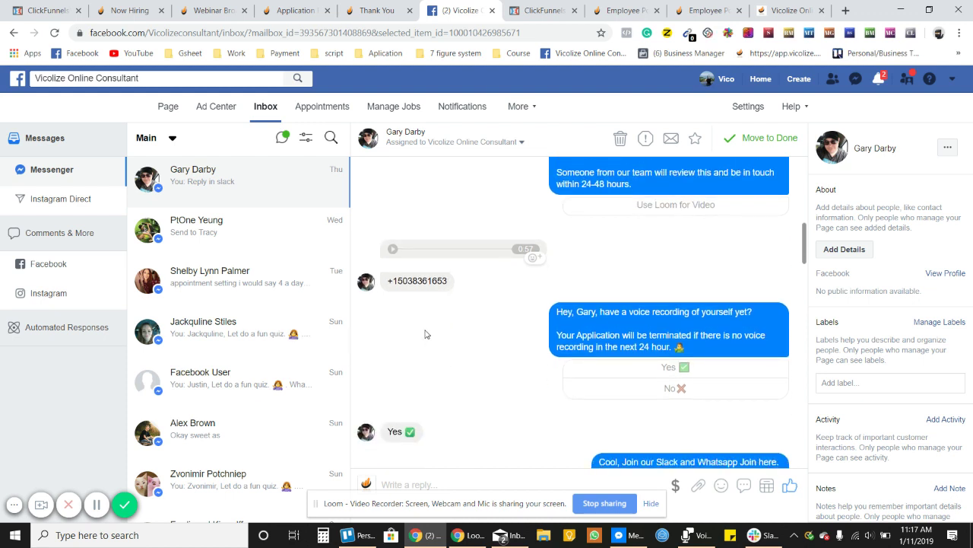
pyautogui.scroll(-1, 431, 332)
pyautogui.scroll(1, 528, 337)
pyautogui.scroll(-2, 537, 334)
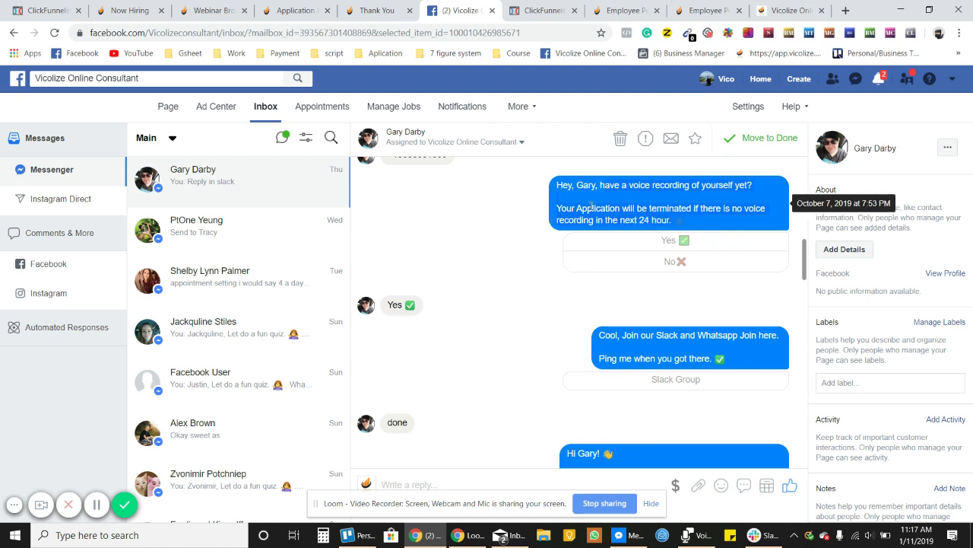
pyautogui.scroll(1, 551, 281)
pyautogui.scroll(-2, 532, 258)
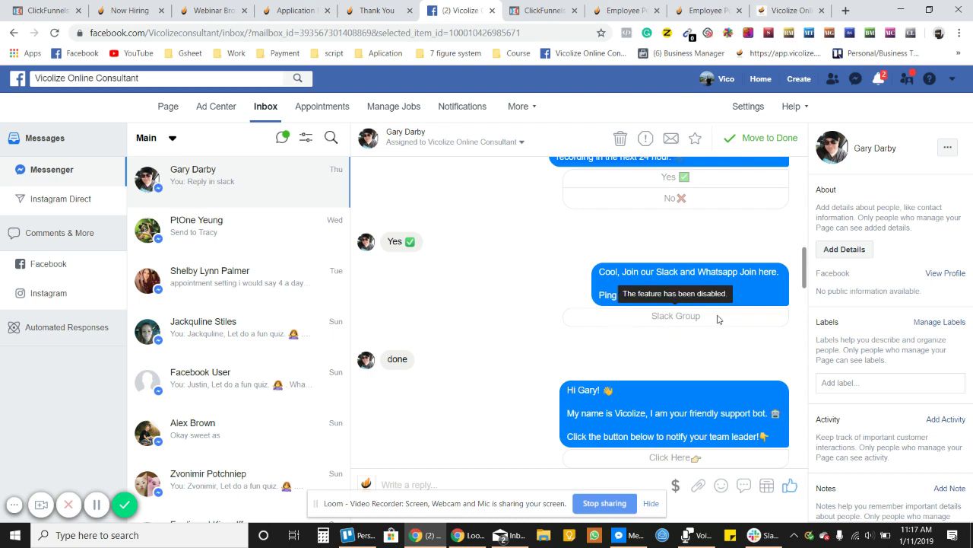
# Step: Switch to Slack and review Vicolize Bot's welcome message in the Slackbot conversation, highlighting the greeting and the training rules
pyautogui.click(756, 534)
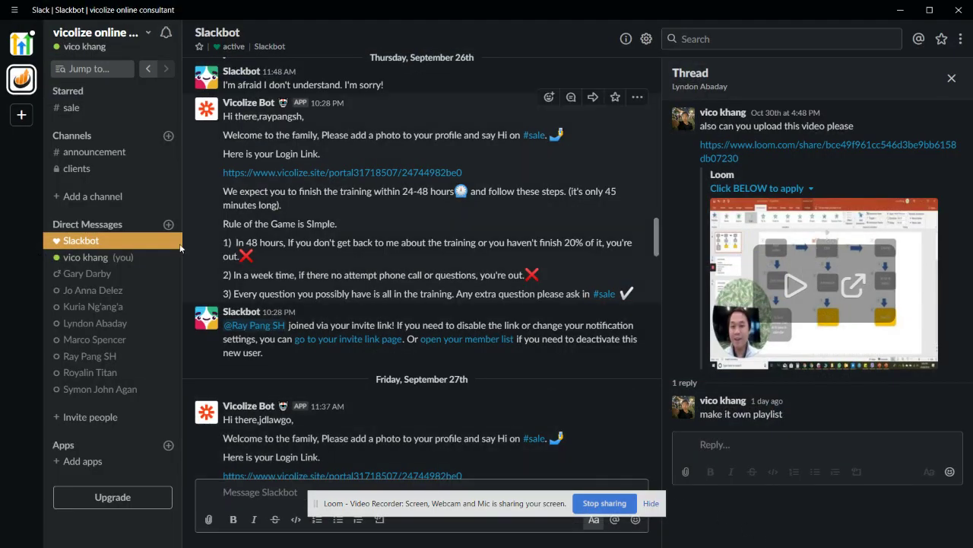
pyautogui.scroll(-3, 565, 416)
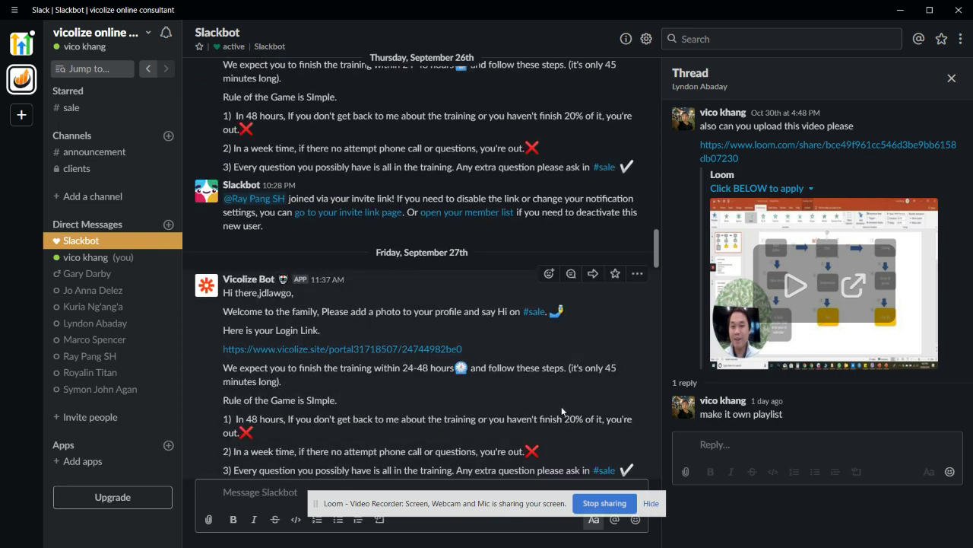
pyautogui.scroll(6, 561, 406)
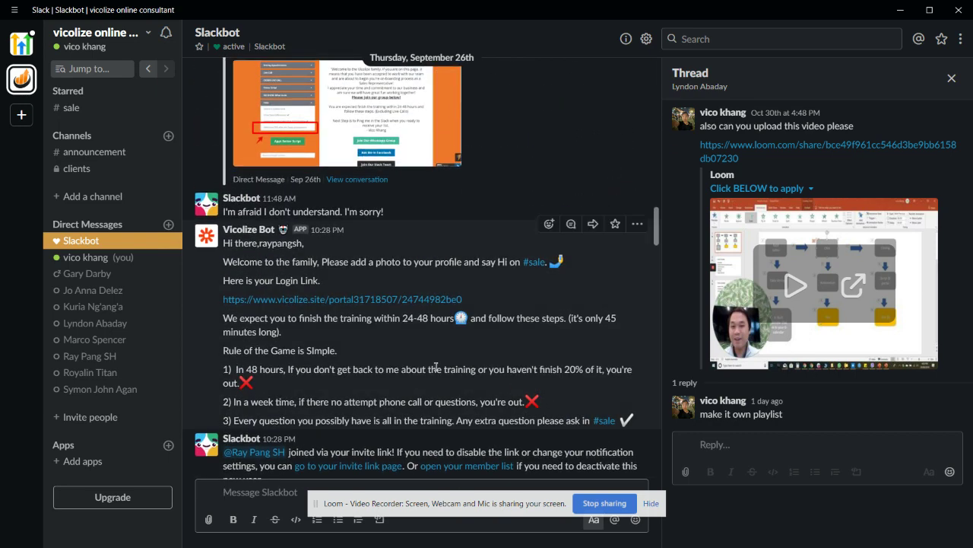
pyautogui.scroll(-3, 435, 367)
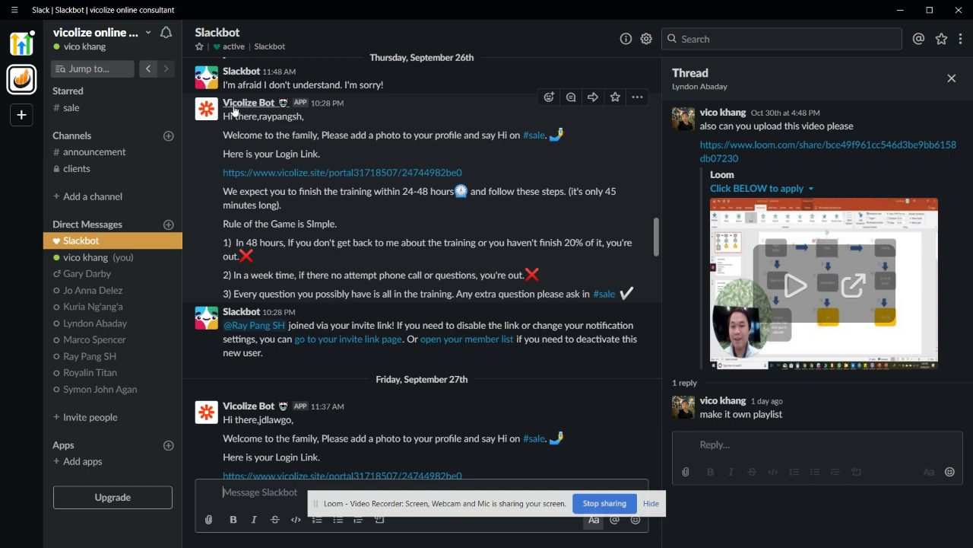
pyautogui.moveTo(225, 131); pyautogui.dragTo(509, 131)
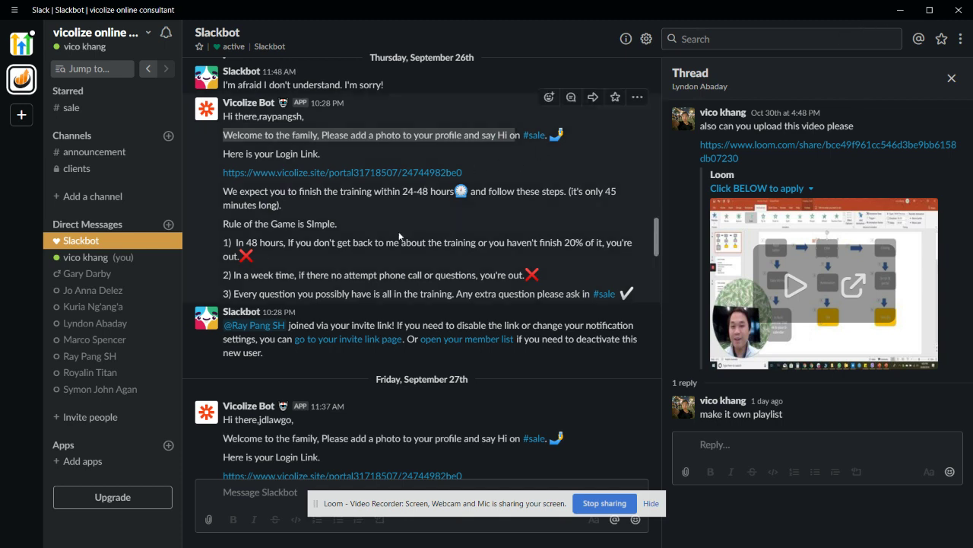
pyautogui.moveTo(220, 200); pyautogui.dragTo(593, 279)
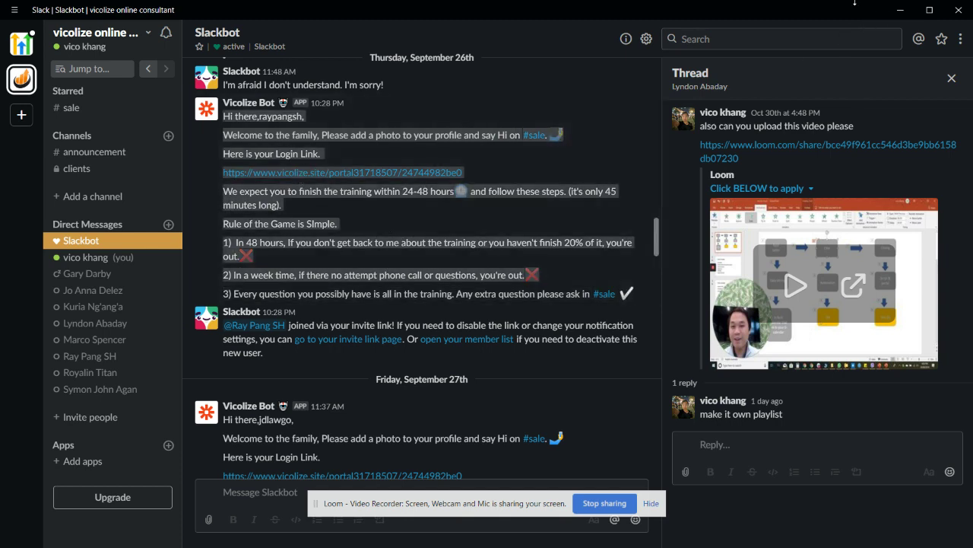
# Step: Return to the browser from Slack and look over the employee portal's welcome page and training sections
pyautogui.click(900, 10)
pyautogui.click(553, 10)
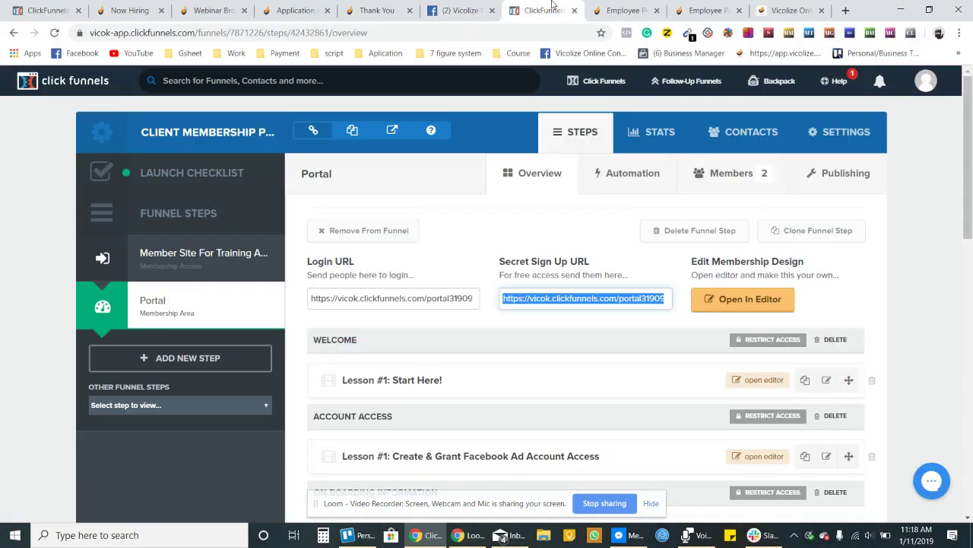
pyautogui.click(616, 10)
pyautogui.scroll(-3, 543, 235)
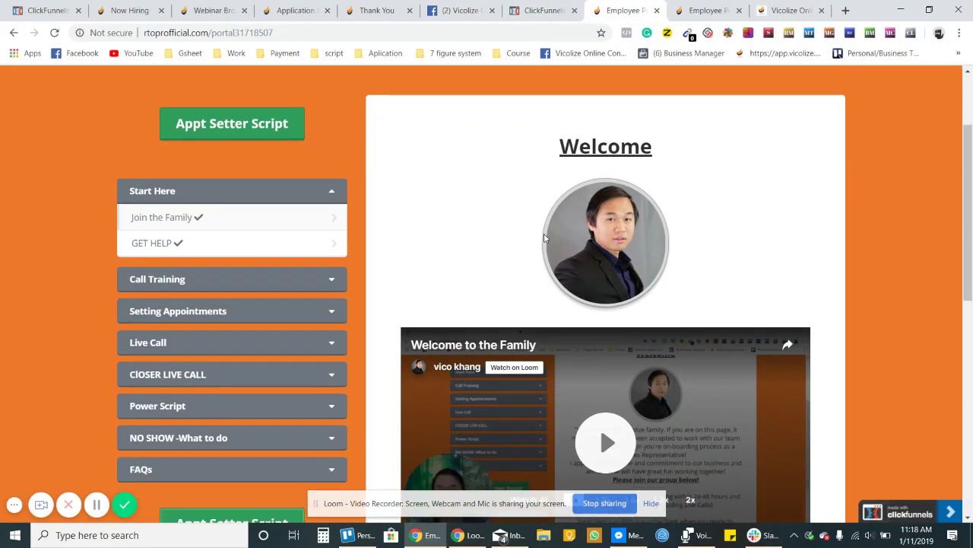
pyautogui.scroll(1, 545, 238)
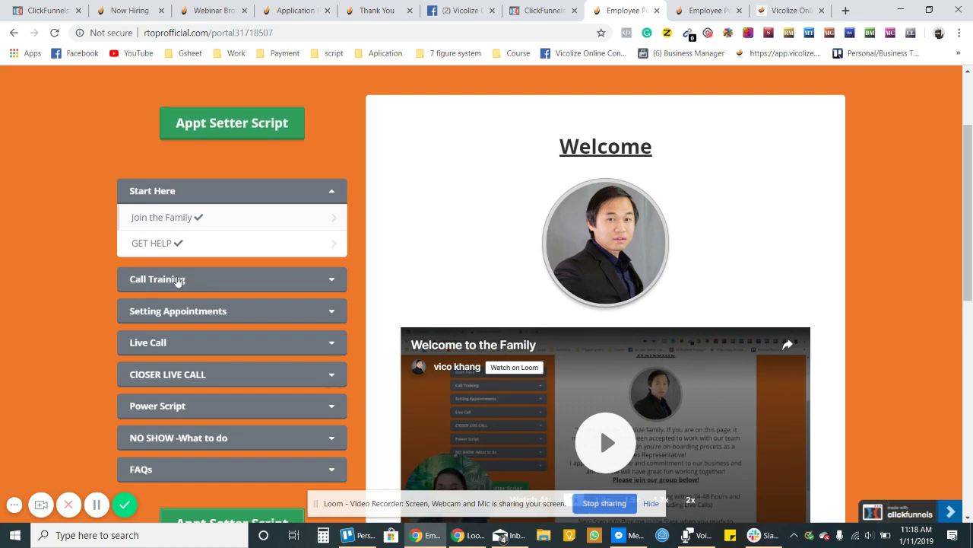
pyautogui.scroll(-2, 193, 277)
pyautogui.scroll(1, 194, 266)
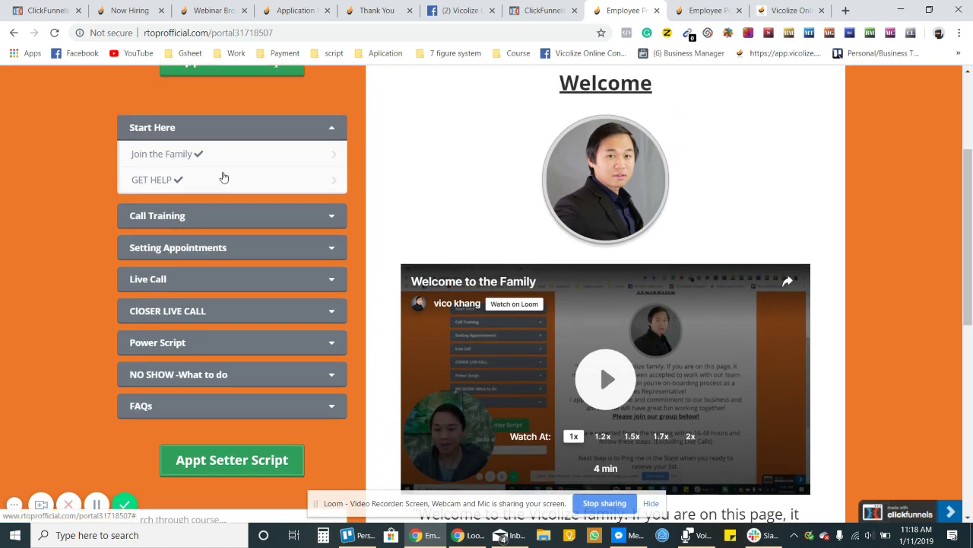
# Step: View the Call Training lessons in the employee portal, collapse them and expand the Setting Appointments section
pyautogui.click(224, 217)
pyautogui.scroll(-2, 227, 249)
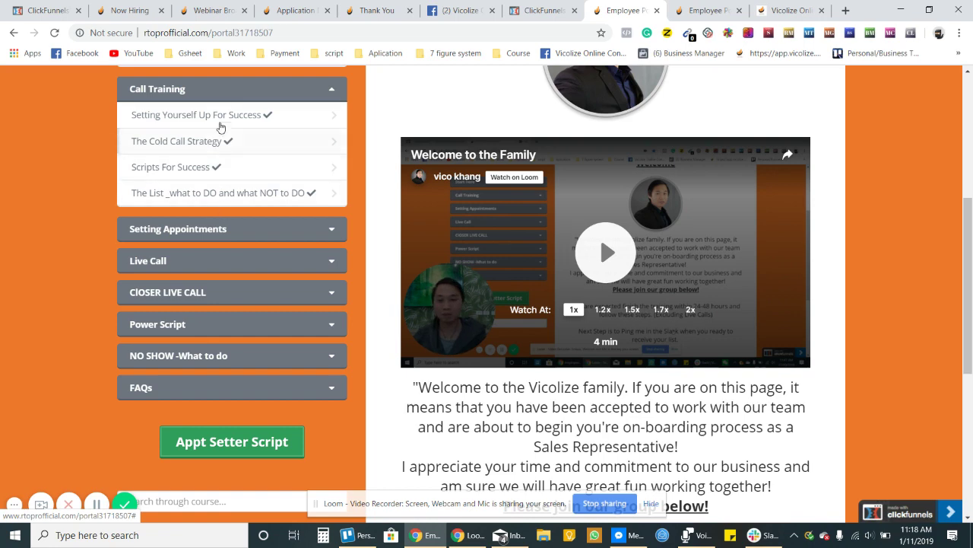
pyautogui.click(220, 95)
pyautogui.click(216, 123)
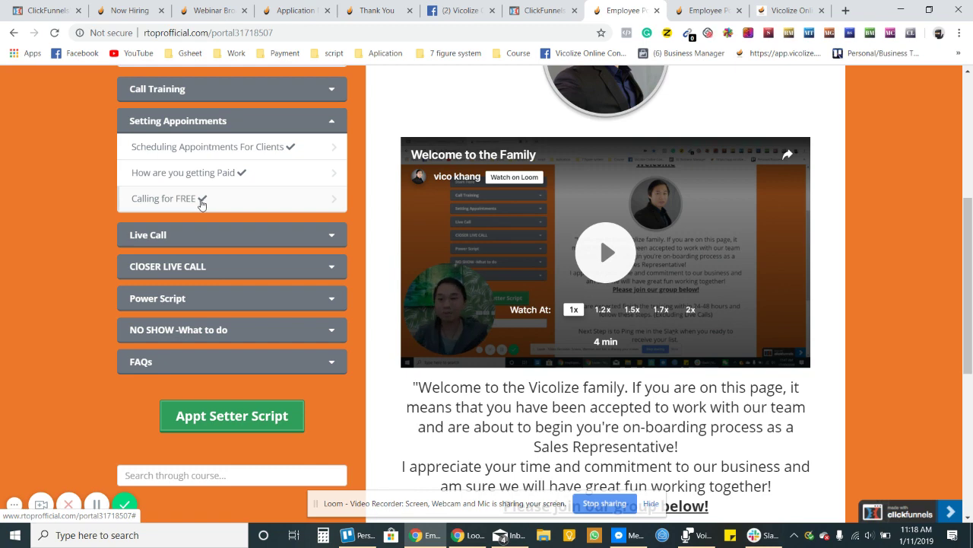
# Step: Expand the Live Call section and look through its lessons from The Set UP to Role Play
pyautogui.click(221, 242)
pyautogui.scroll(-3, 210, 289)
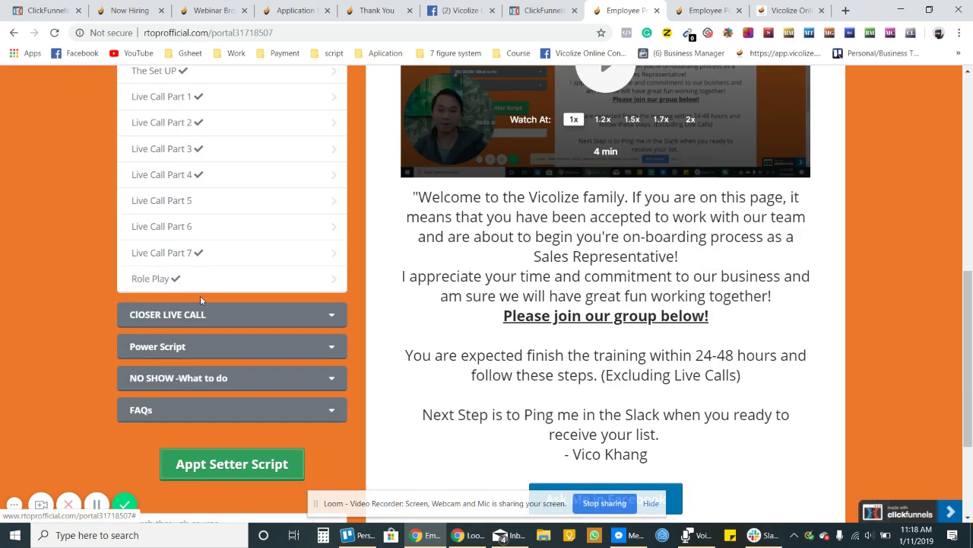
pyautogui.scroll(3, 174, 343)
pyautogui.scroll(-2, 173, 292)
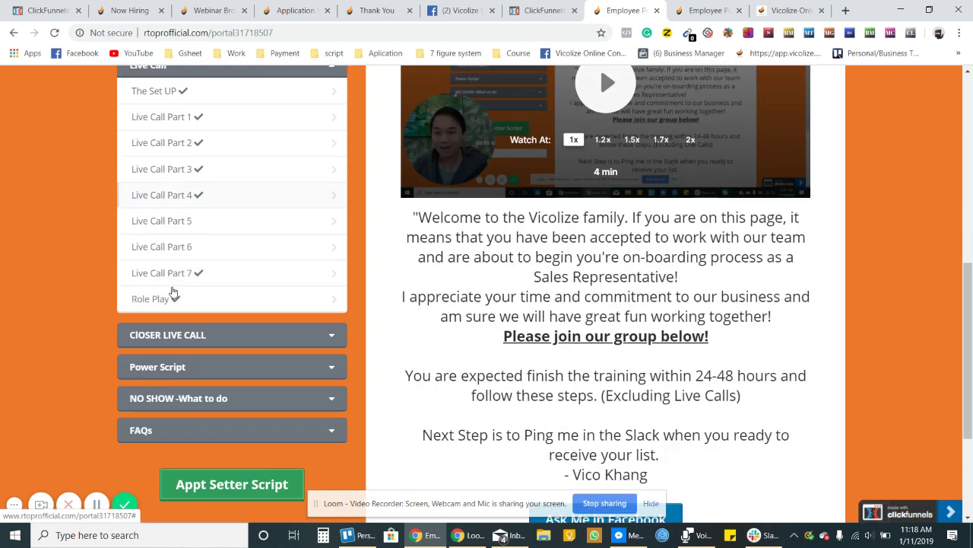
pyautogui.scroll(2, 175, 221)
pyautogui.scroll(-3, 185, 272)
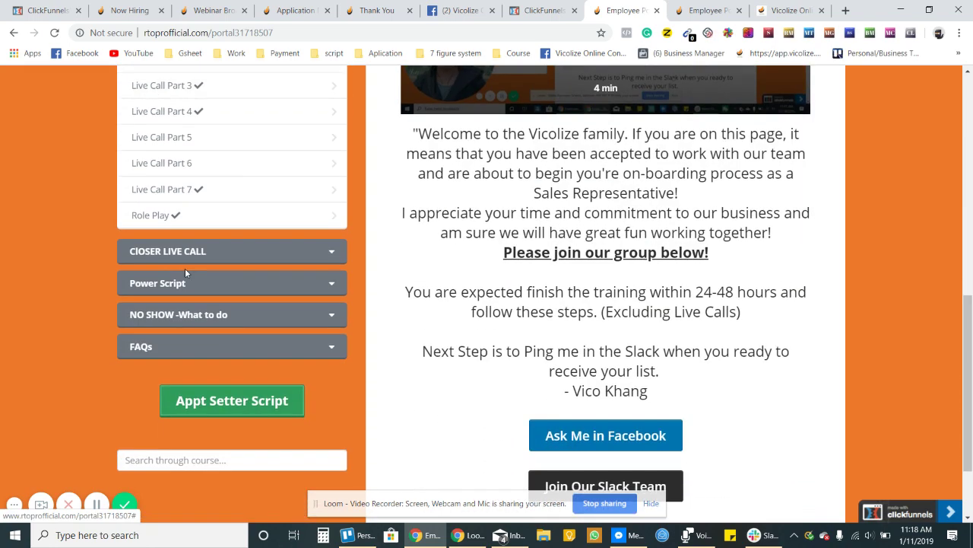
pyautogui.scroll(6, 192, 300)
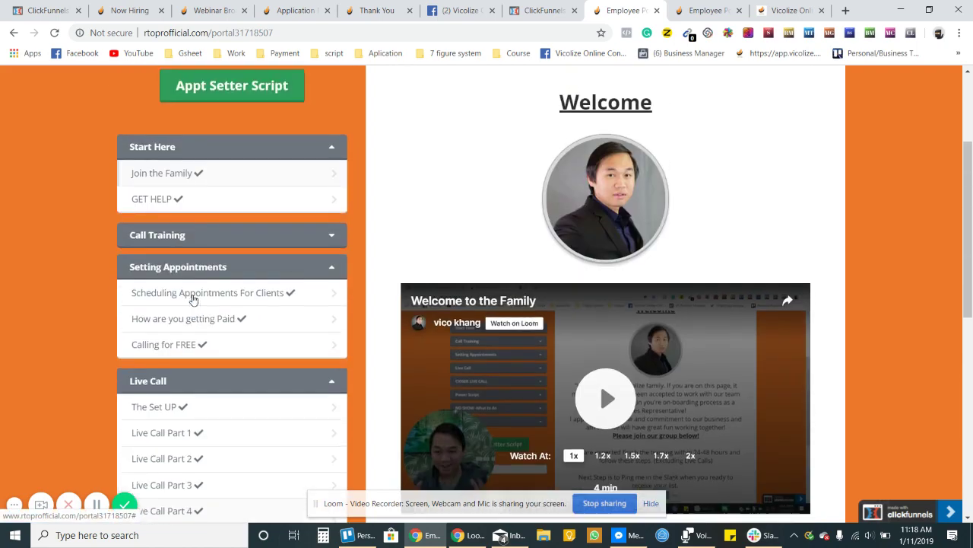
# Step: Collapse the Live Call, Setting Appointments and Start Here sections in the employee portal
pyautogui.scroll(2, 194, 299)
pyautogui.scroll(-3, 233, 321)
pyautogui.click(276, 365)
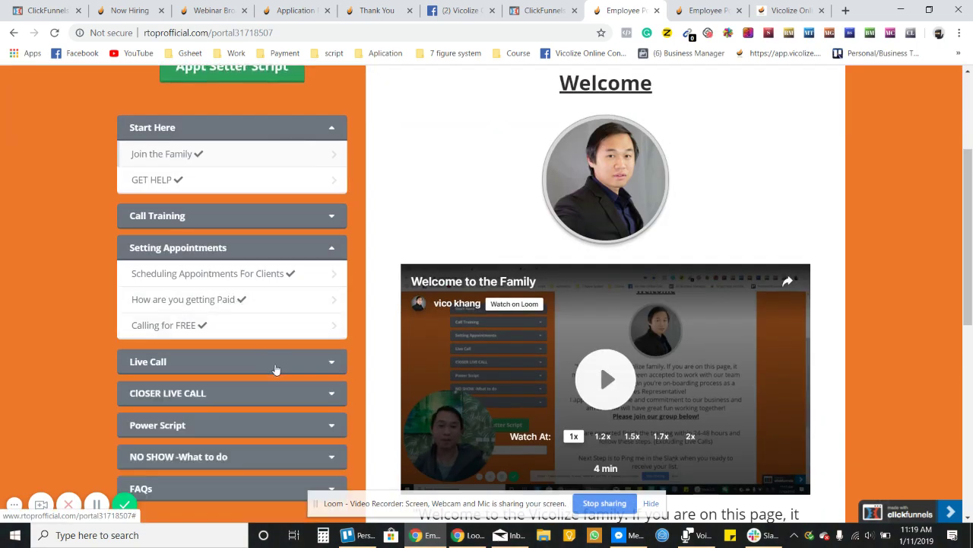
pyautogui.click(288, 249)
pyautogui.click(289, 129)
pyautogui.scroll(2, 351, 320)
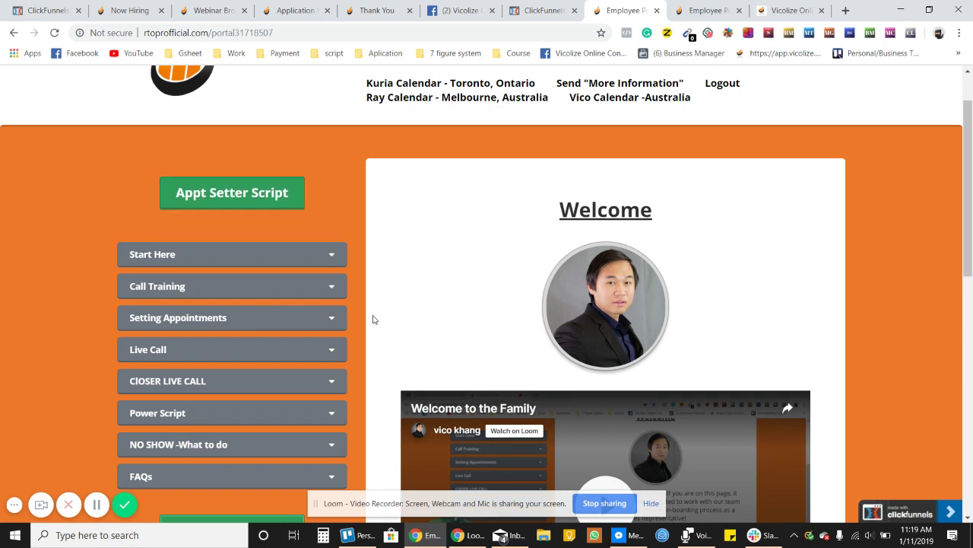
# Step: View the Australian calendar's booking page from the employee portal, checking back on the portal page once
pyautogui.scroll(1, 543, 290)
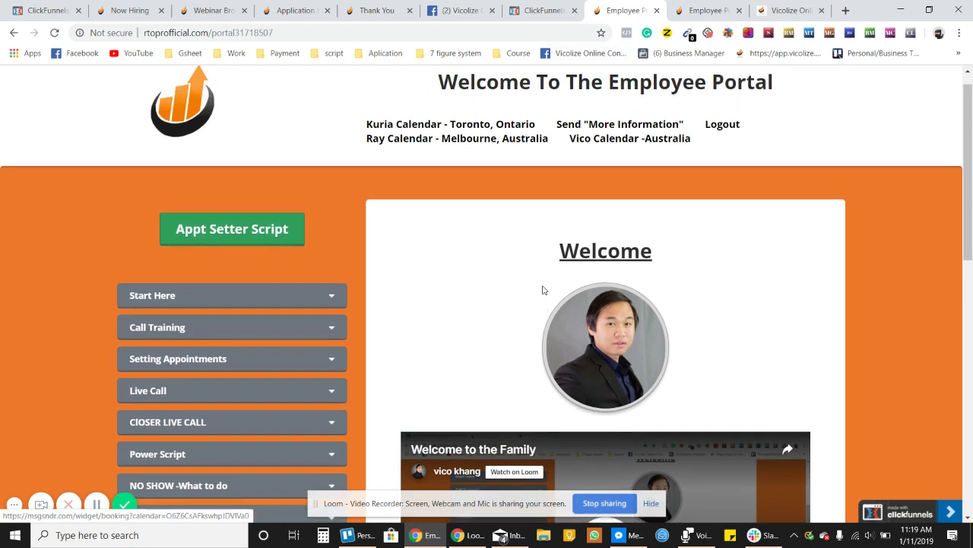
pyautogui.click(628, 162)
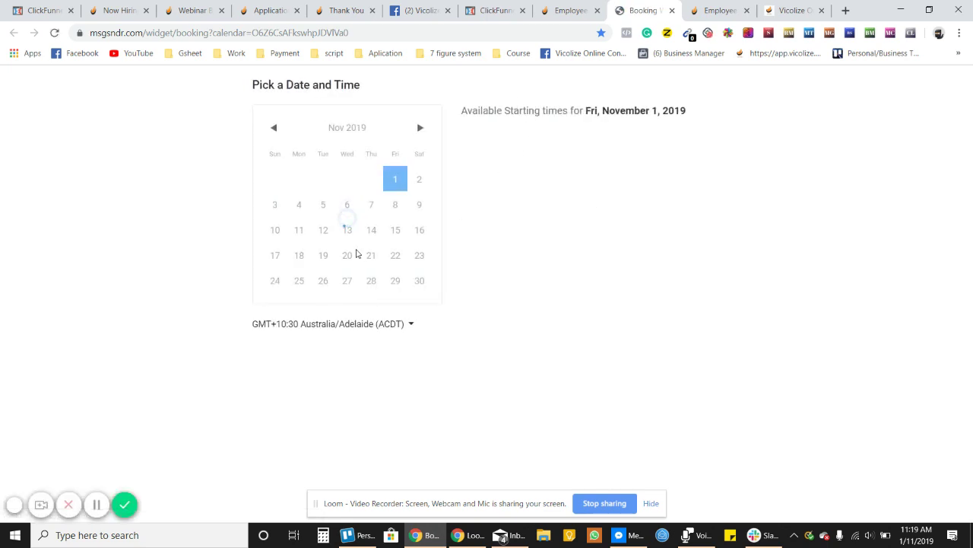
pyautogui.click(567, 10)
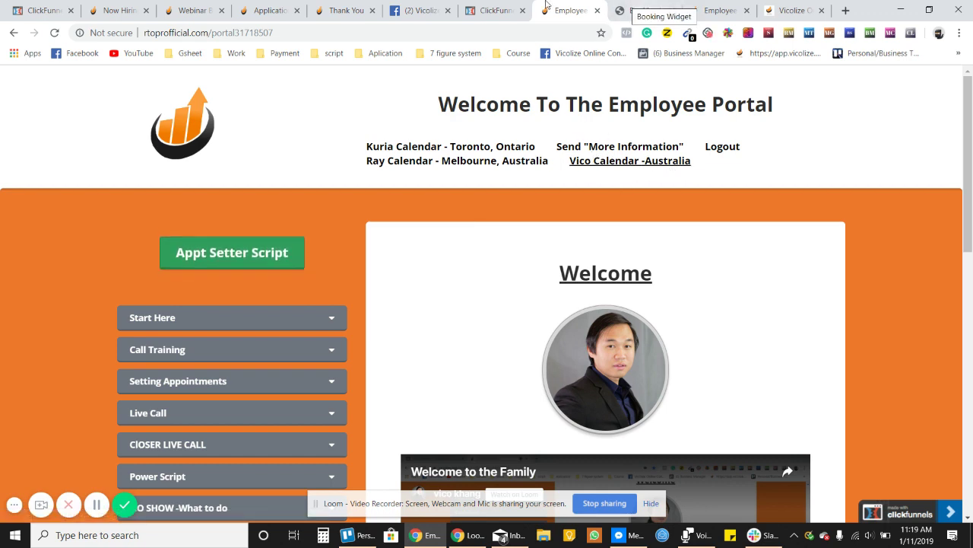
pyautogui.click(636, 9)
# Step: Switch to the Vicolize Opportunities board, look over the pipeline stages and highlight the Appointment Set stage name
pyautogui.click(790, 9)
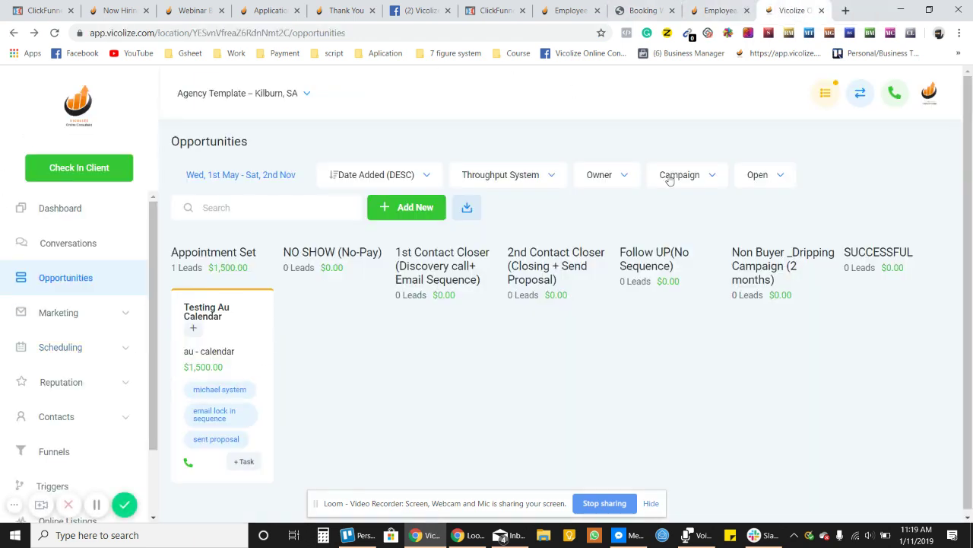
pyautogui.scroll(-1, 721, 403)
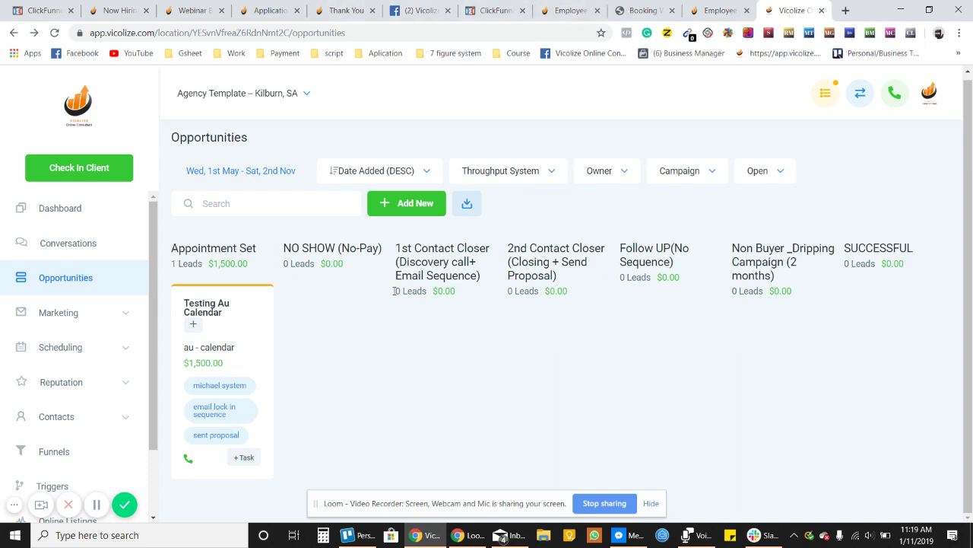
pyautogui.moveTo(173, 242); pyautogui.dragTo(278, 246)
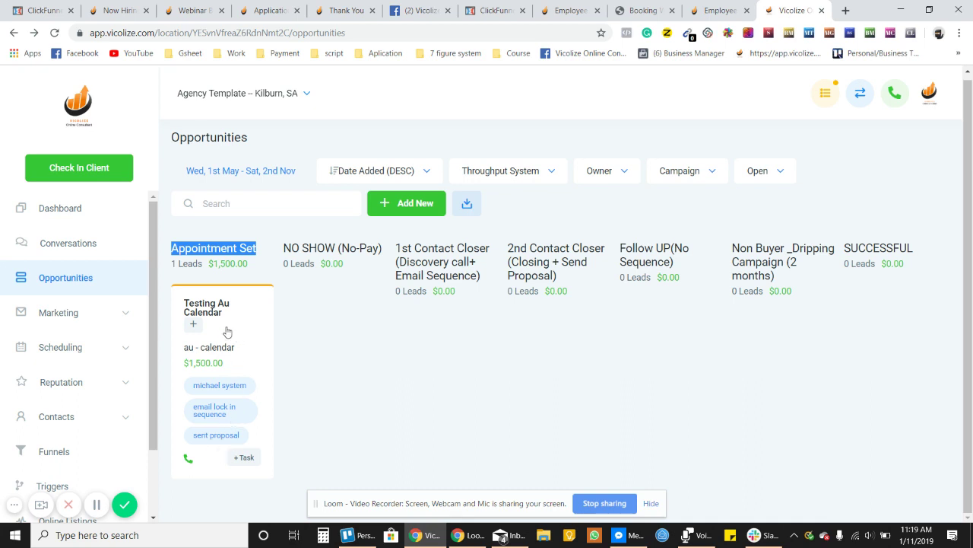
# Step: Move the Testing Au Calendar lead through the 1st Contact Closer and 2nd Contact Closer stages to SUCCESSFUL
pyautogui.moveTo(229, 333); pyautogui.dragTo(483, 326)
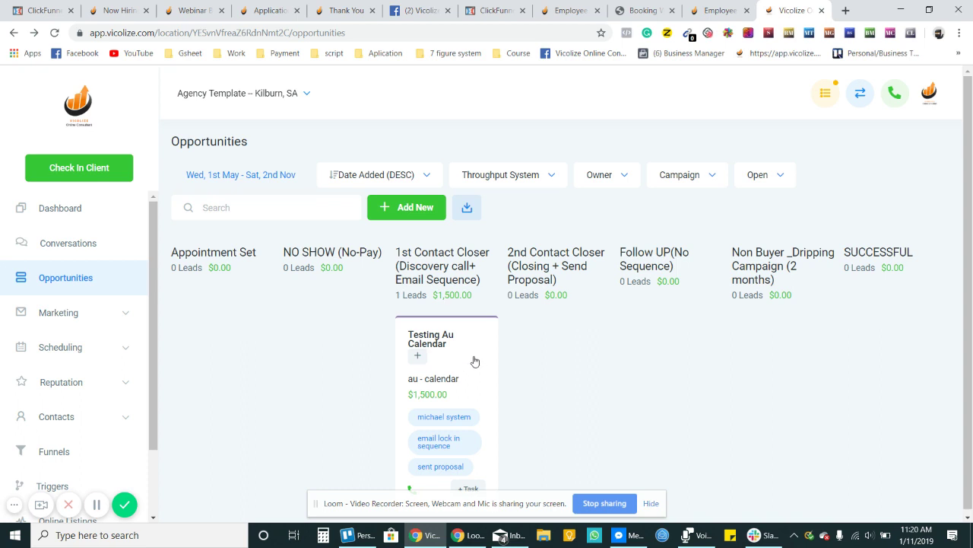
pyautogui.moveTo(477, 360); pyautogui.dragTo(563, 311)
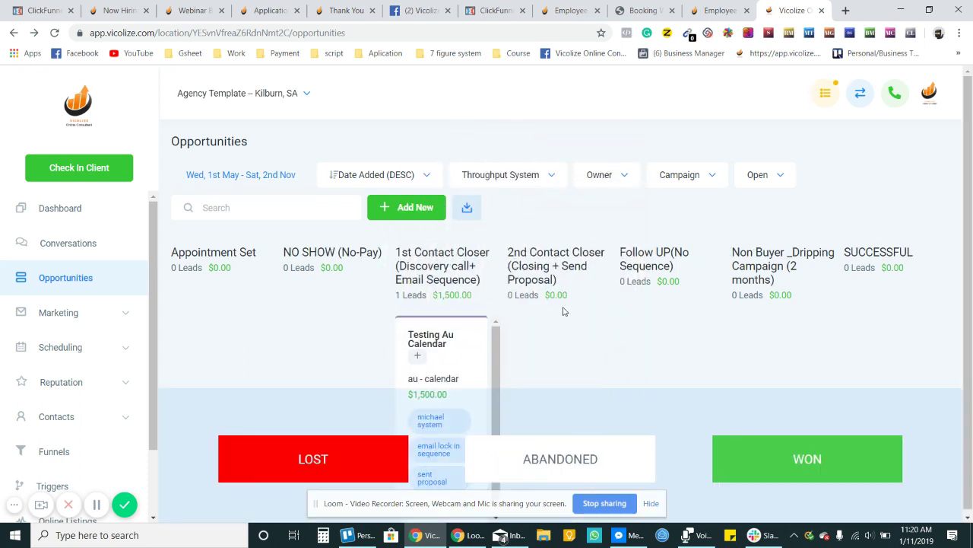
pyautogui.moveTo(454, 354); pyautogui.dragTo(584, 343)
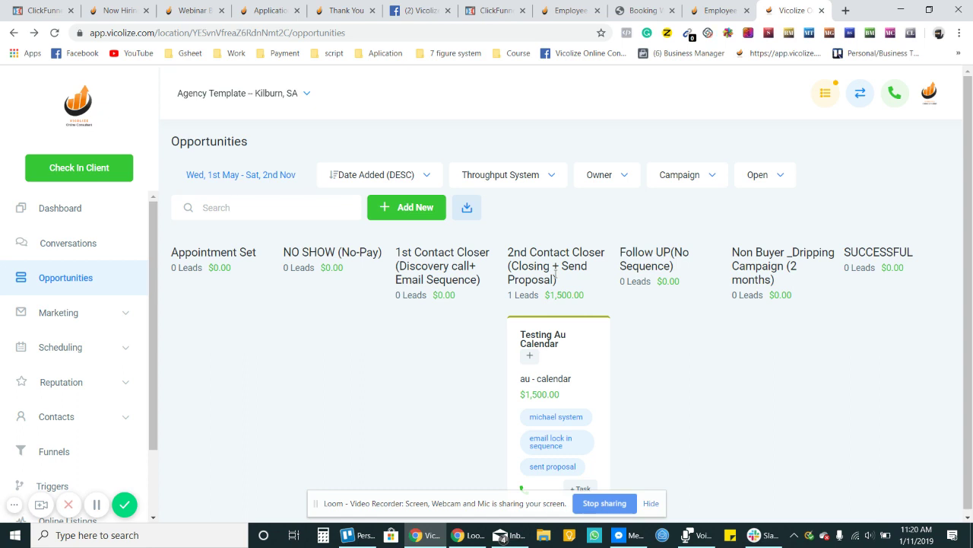
pyautogui.moveTo(585, 373); pyautogui.dragTo(916, 319)
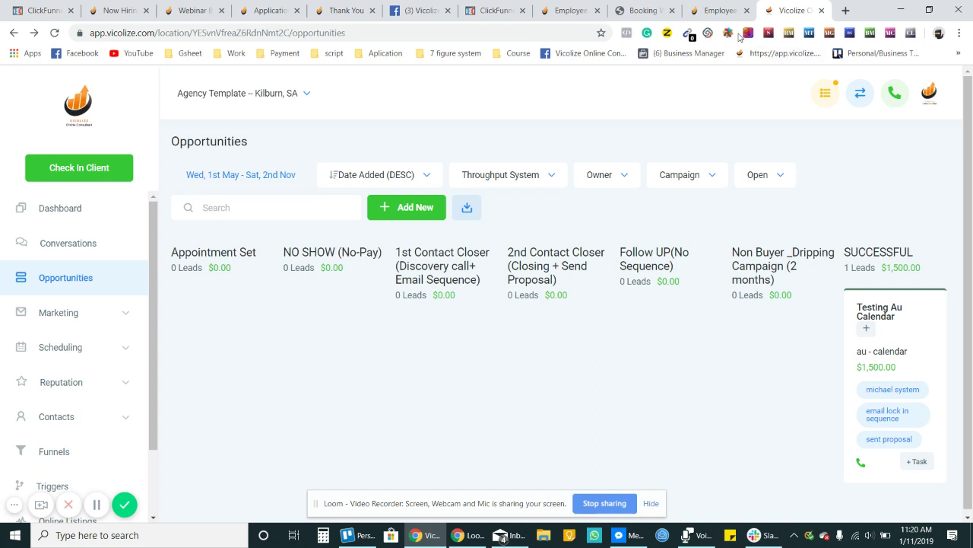
# Step: In the Seed Leads client portal, expand Account Access and On-Boarding Information and open the Create & Grant Facebook Ad Account Access lesson
pyautogui.click(719, 9)
pyautogui.scroll(-2, 415, 156)
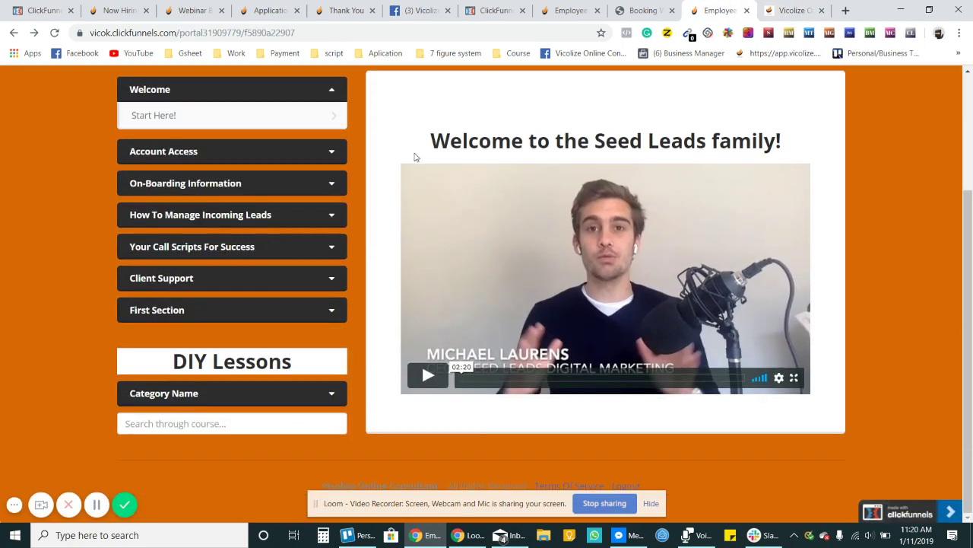
pyautogui.click(243, 150)
pyautogui.click(243, 210)
pyautogui.click(228, 180)
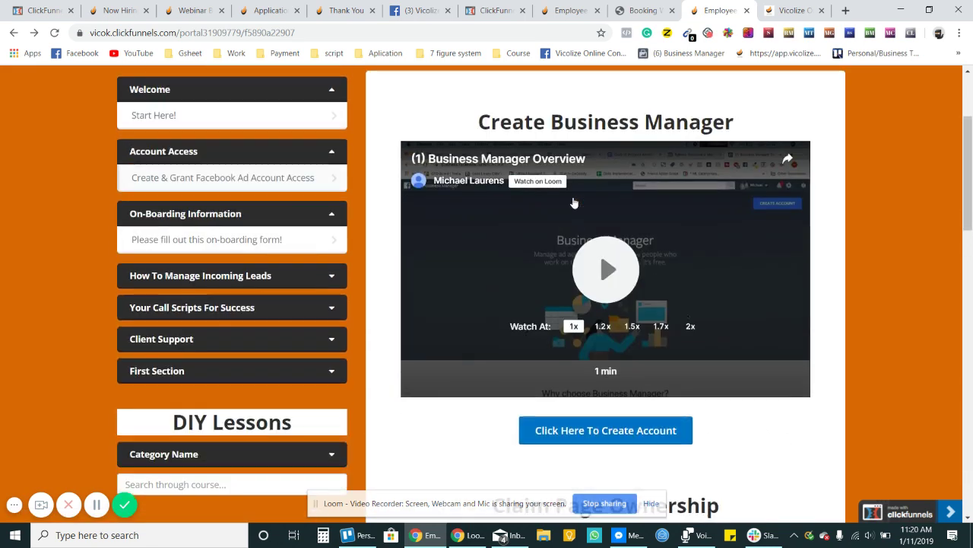
# Step: Highlight the Create Business Manager heading and look through the lesson's page ownership, ad account and access videos
pyautogui.moveTo(483, 119); pyautogui.dragTo(736, 122)
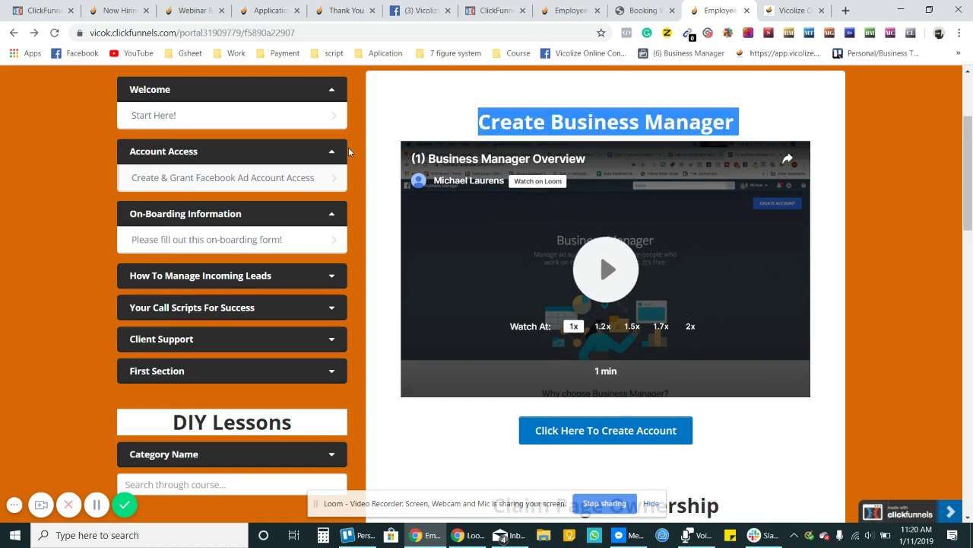
pyautogui.scroll(-3, 687, 254)
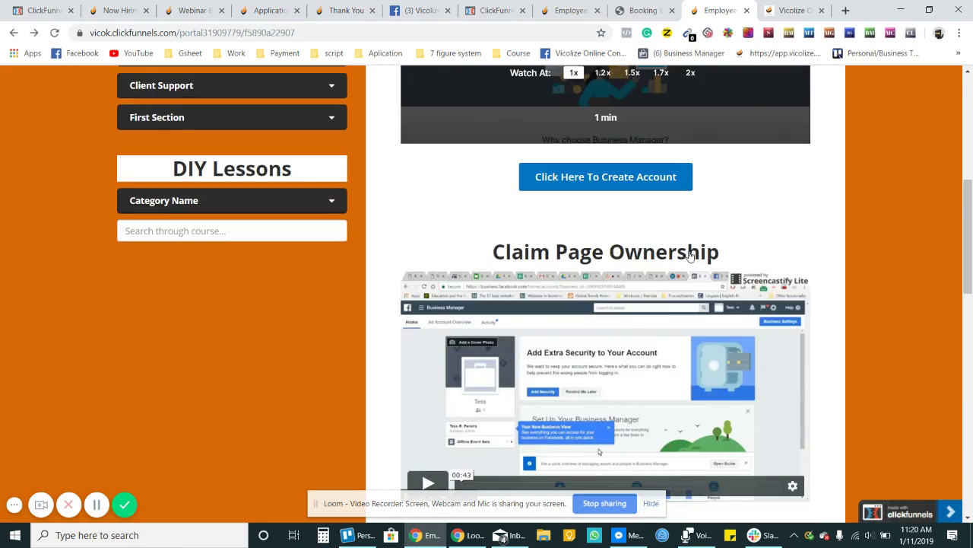
pyautogui.scroll(2, 687, 254)
pyautogui.scroll(-2, 677, 247)
pyautogui.scroll(-3, 677, 243)
pyautogui.scroll(2, 664, 235)
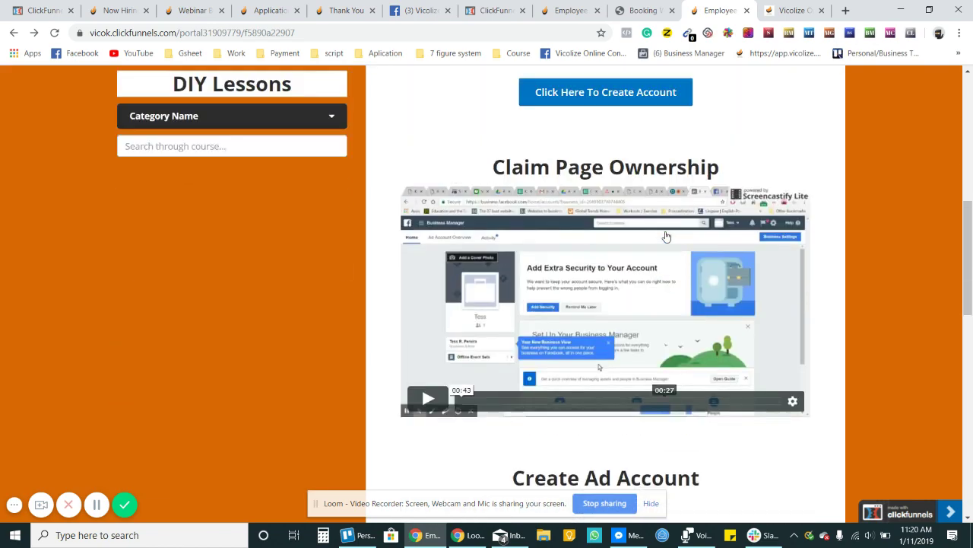
pyautogui.scroll(-6, 665, 235)
pyautogui.scroll(-2, 666, 236)
pyautogui.scroll(10, 666, 235)
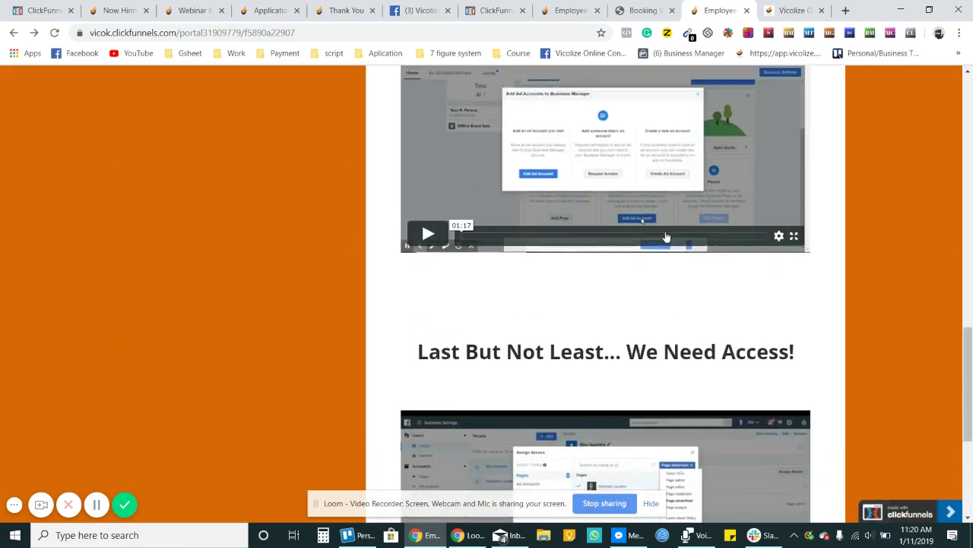
pyautogui.scroll(4, 666, 235)
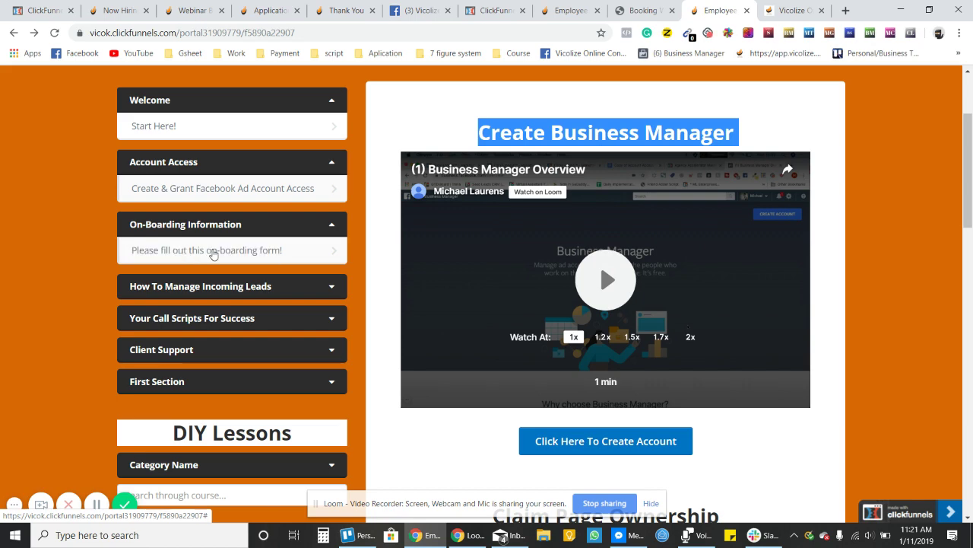
# Step: View the on-boarding form lesson in the client portal and open the Onboarding Form it links to
pyautogui.click(211, 252)
pyautogui.scroll(-3, 573, 281)
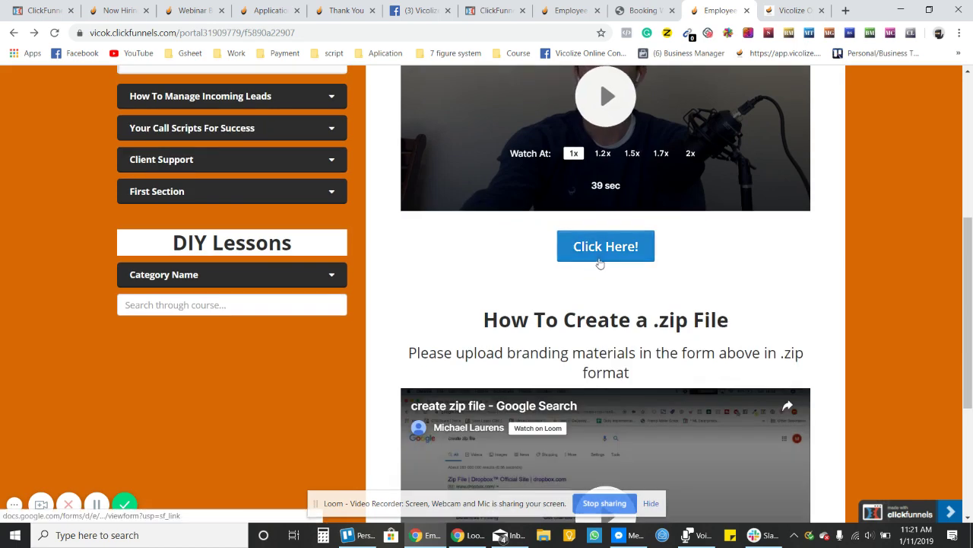
pyautogui.scroll(3, 582, 282)
pyautogui.scroll(-2, 509, 344)
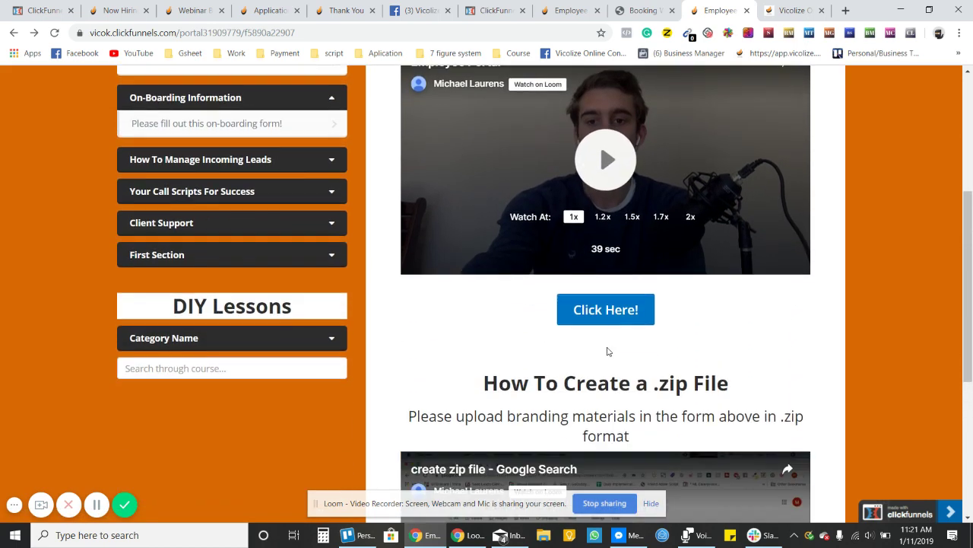
pyautogui.click(613, 310)
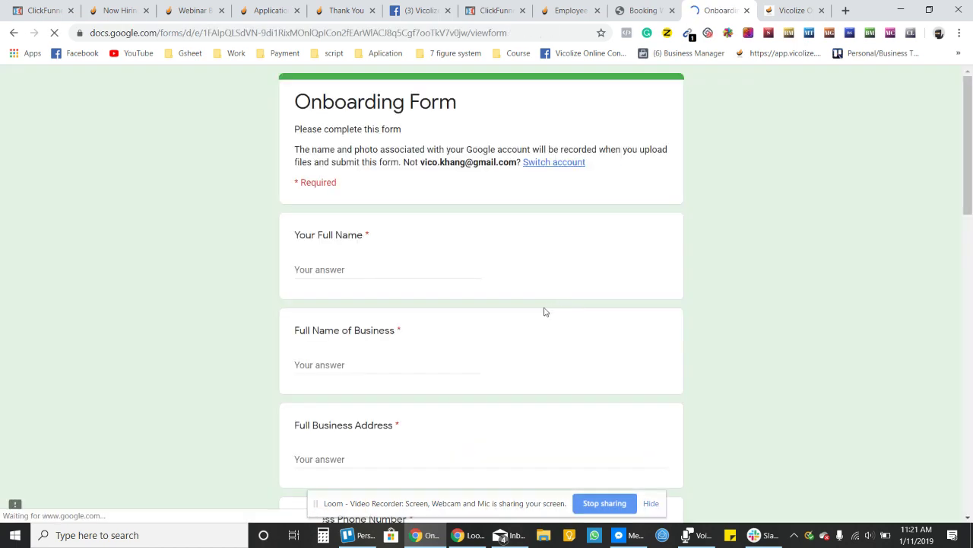
# Step: Look over the Onboarding Form's name and business contact questions, highlighting the full name and business name labels
pyautogui.scroll(-3, 522, 315)
pyautogui.scroll(1, 523, 317)
pyautogui.scroll(1, 523, 318)
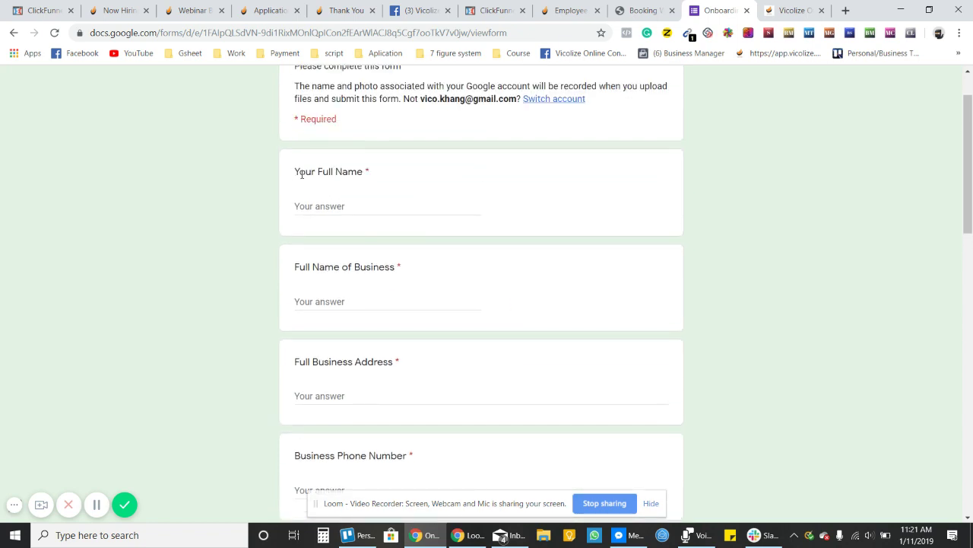
pyautogui.tripleClick(302, 174)
pyautogui.moveTo(308, 267); pyautogui.dragTo(461, 318)
pyautogui.scroll(-2, 437, 335)
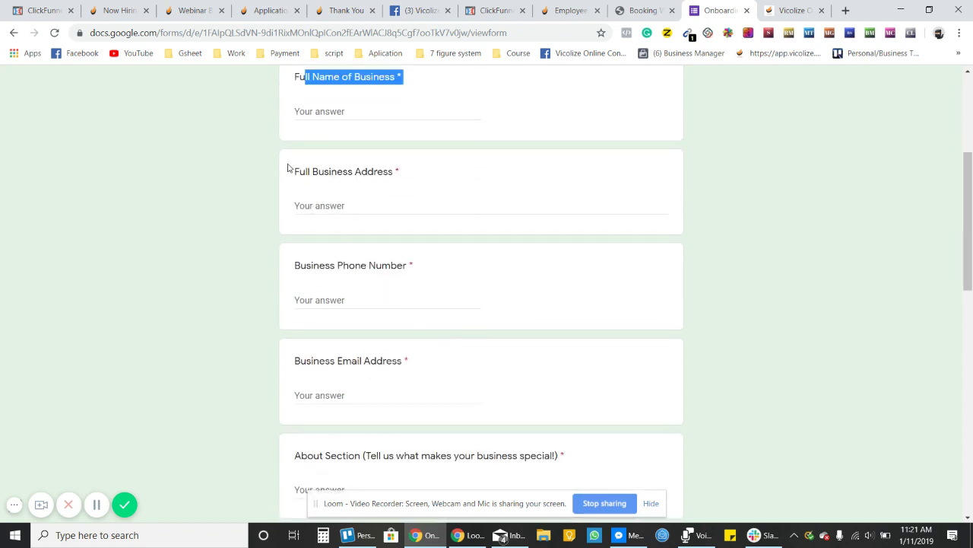
pyautogui.scroll(-3, 419, 278)
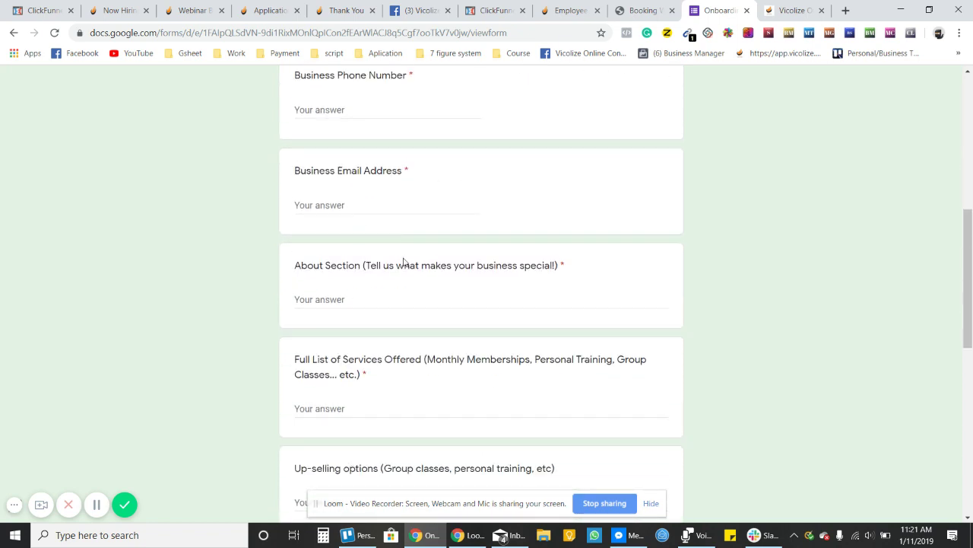
# Step: Highlight the About Section question in the Onboarding Form and look over the questions around it
pyautogui.scroll(-2, 403, 262)
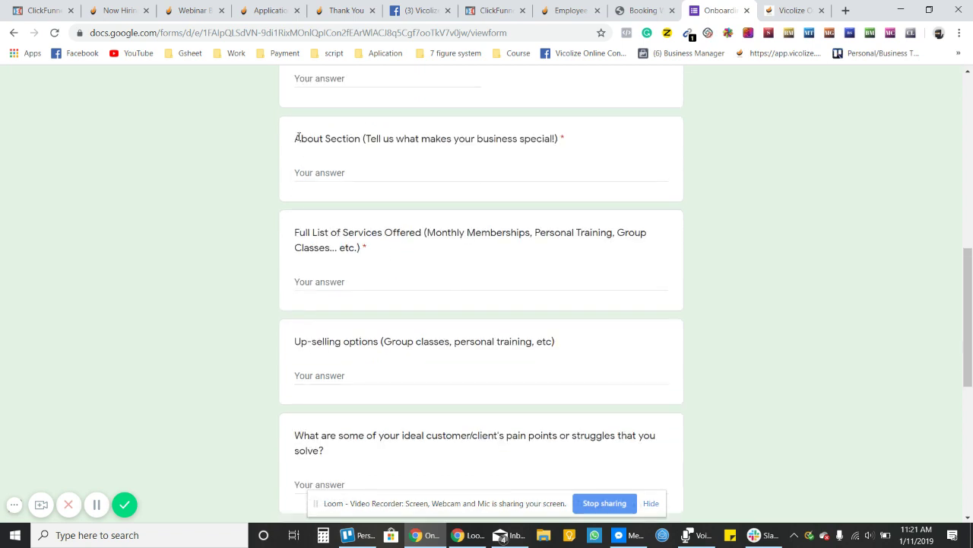
pyautogui.moveTo(296, 138); pyautogui.dragTo(581, 147)
pyautogui.scroll(-1, 555, 266)
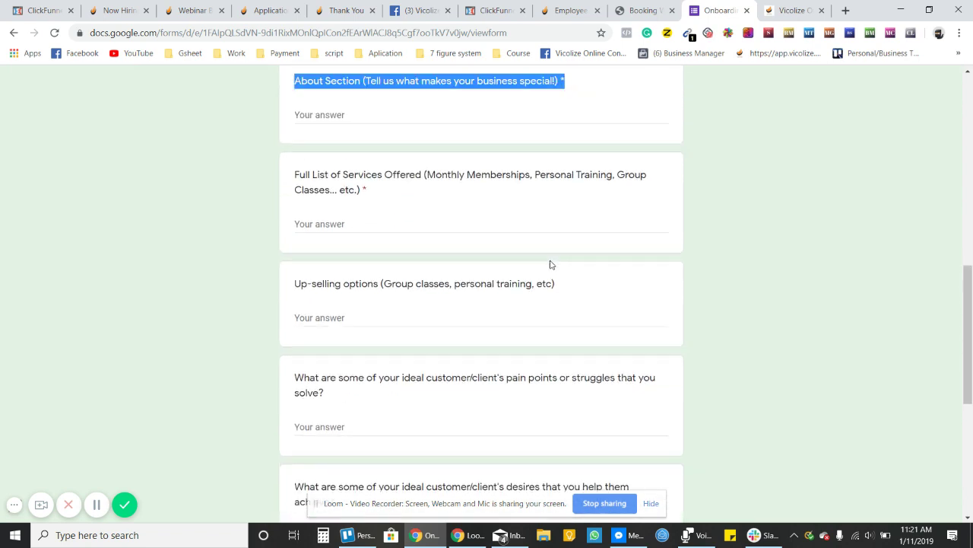
pyautogui.scroll(2, 291, 234)
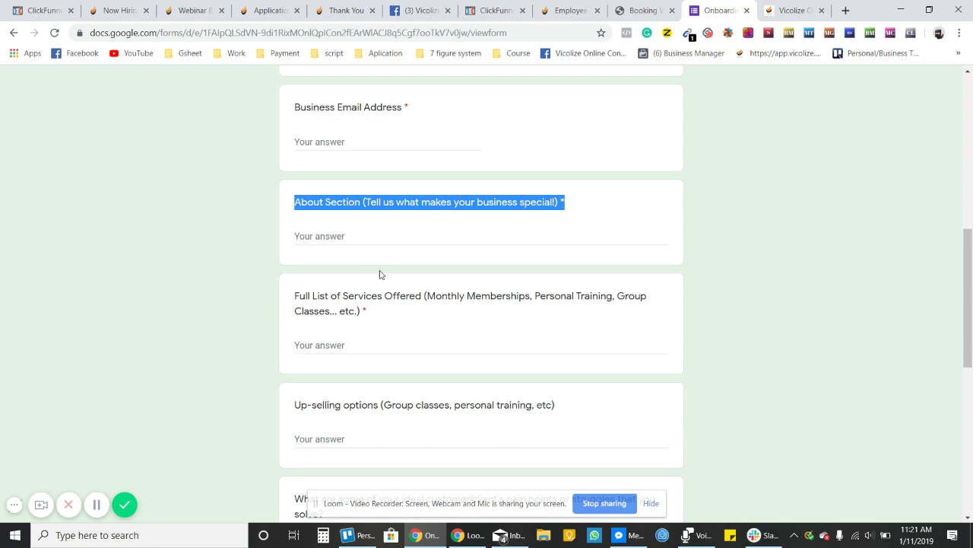
pyautogui.scroll(-1, 383, 283)
pyautogui.scroll(-1, 350, 258)
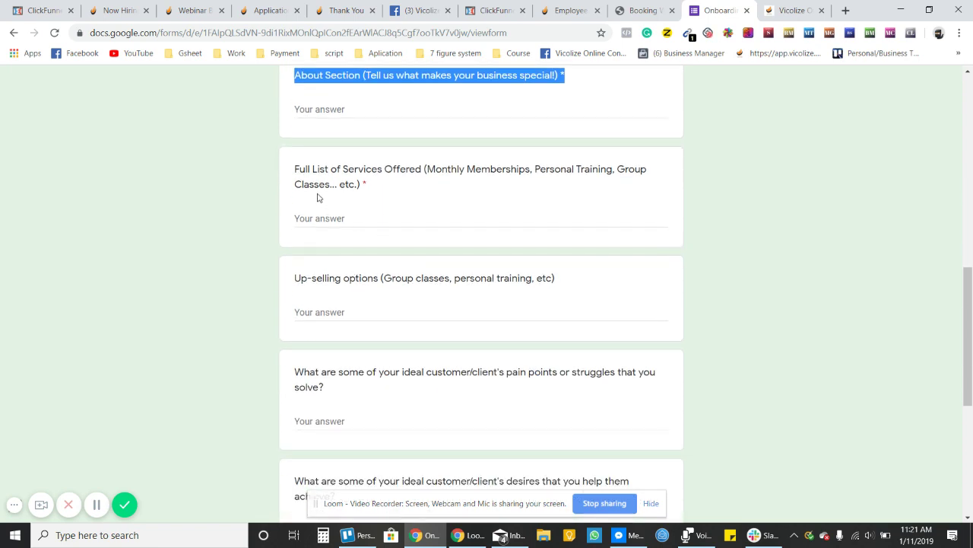
# Step: Highlight the Full List of Services question, review the remaining form questions through the file uploads, and return to the Opportunities board
pyautogui.moveTo(310, 274); pyautogui.dragTo(584, 292)
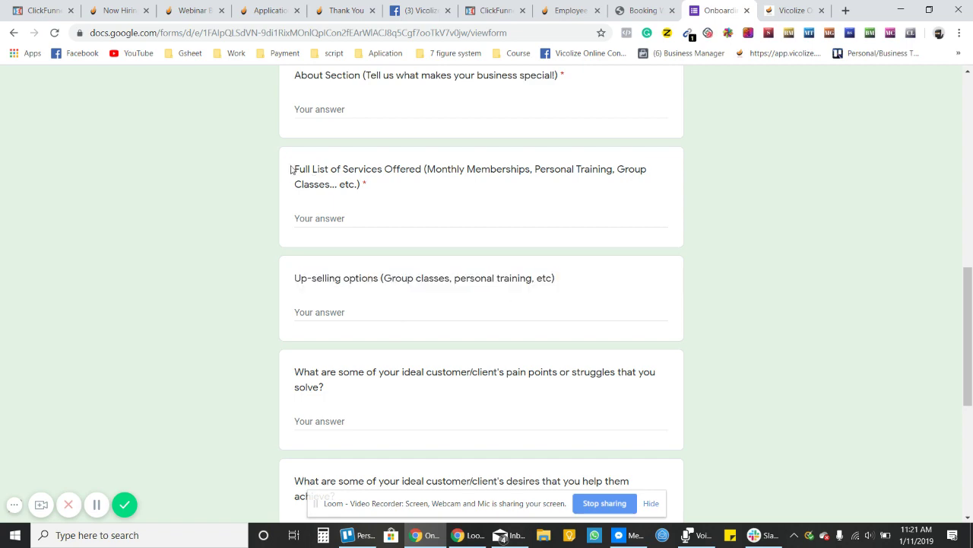
pyautogui.moveTo(292, 167); pyautogui.dragTo(482, 193)
pyautogui.scroll(-2, 474, 309)
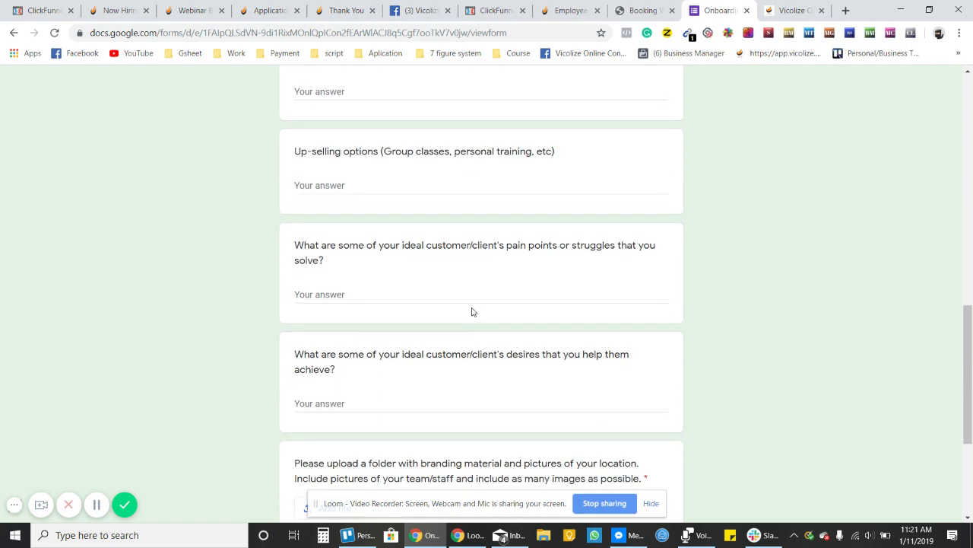
pyautogui.scroll(-3, 473, 307)
pyautogui.scroll(6, 473, 307)
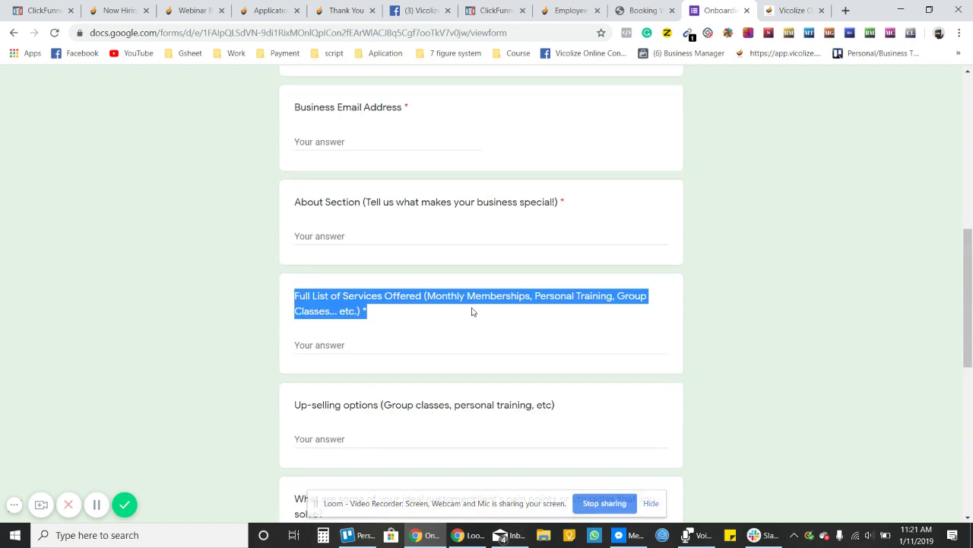
pyautogui.scroll(-3, 472, 311)
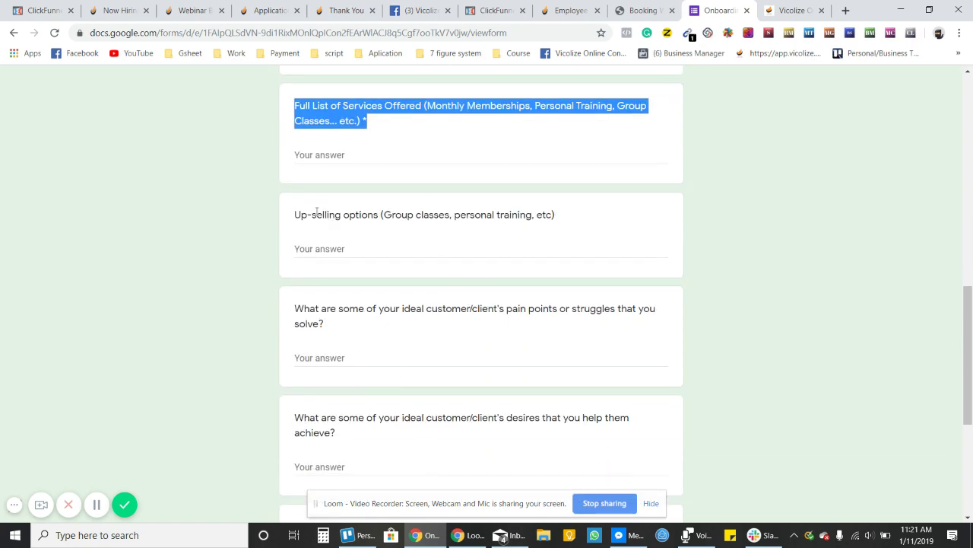
pyautogui.scroll(-4, 370, 332)
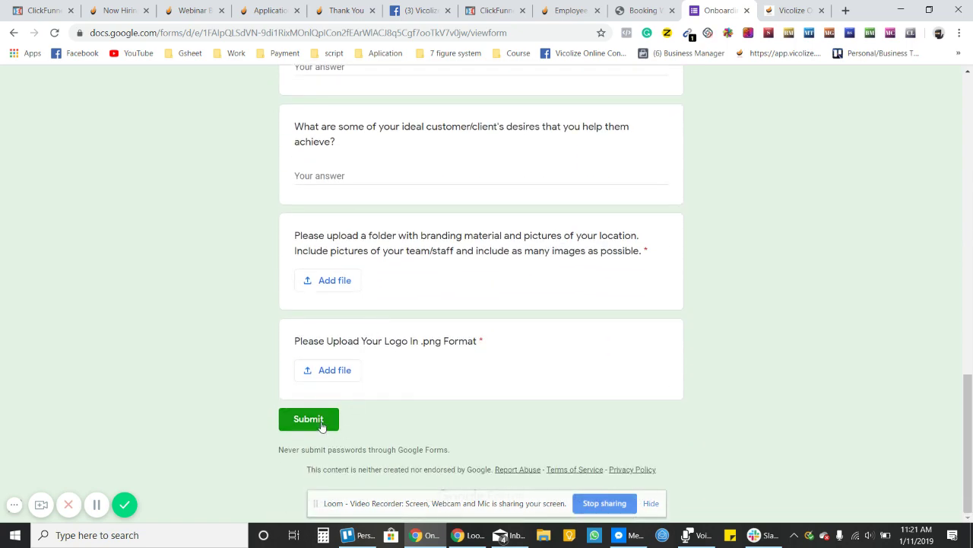
pyautogui.click(786, 6)
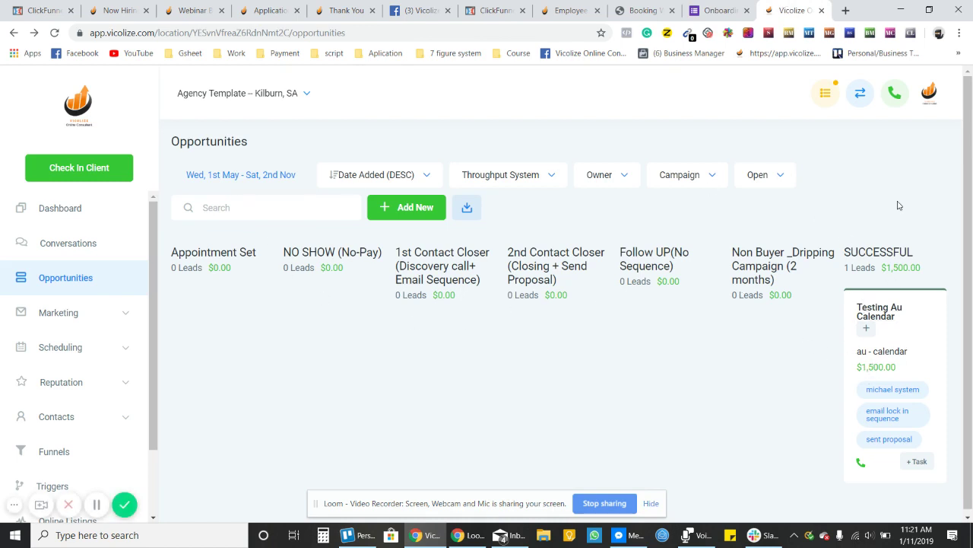
# Step: Switch the Opportunities board to the Clients pipeline and look over the CBD Jewellers opportunity's details
pyautogui.click(523, 179)
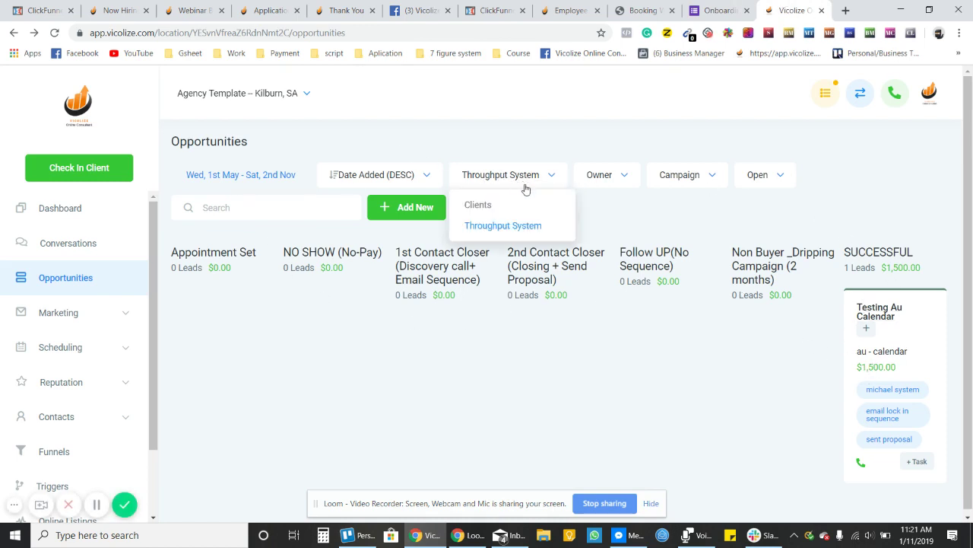
pyautogui.click(488, 207)
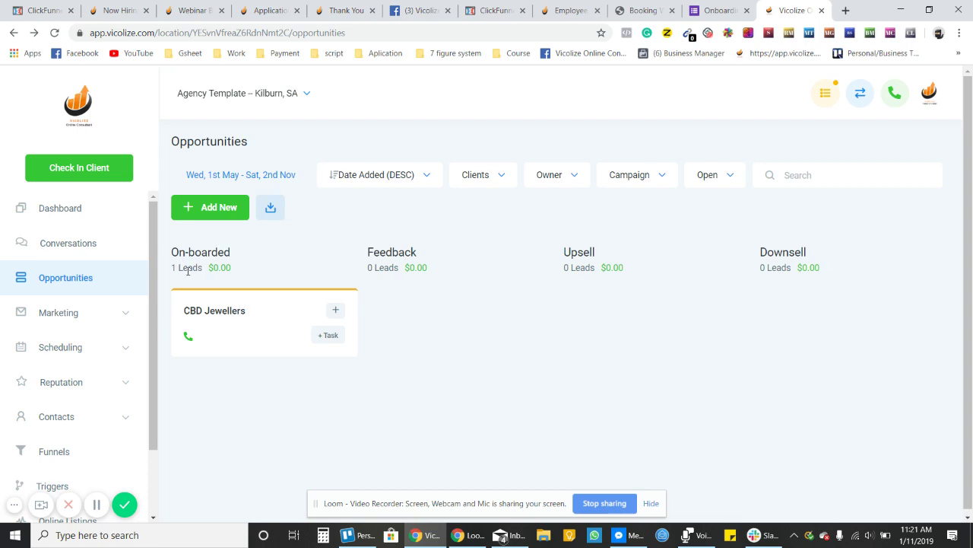
pyautogui.click(244, 330)
pyautogui.scroll(-4, 368, 330)
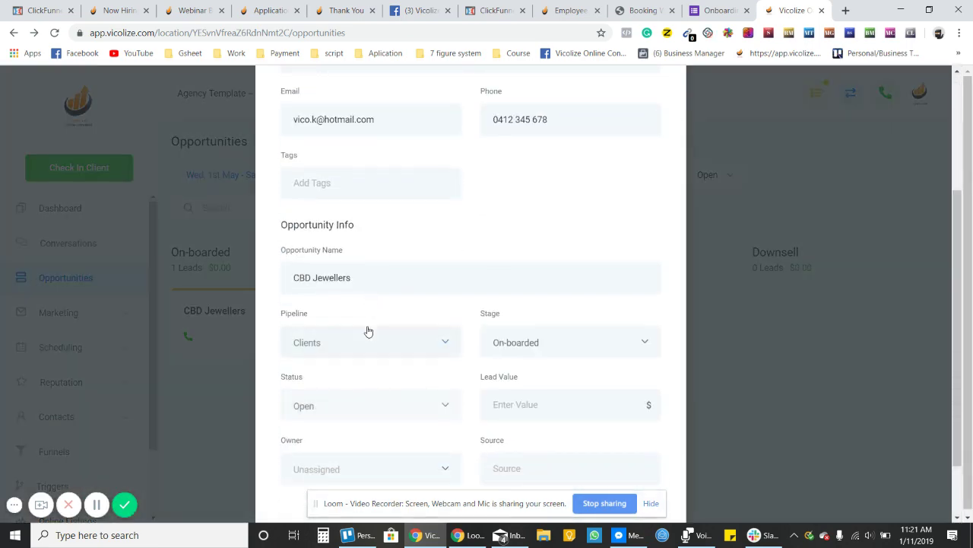
pyautogui.scroll(3, 367, 330)
pyautogui.scroll(1, 653, 94)
pyautogui.click(669, 100)
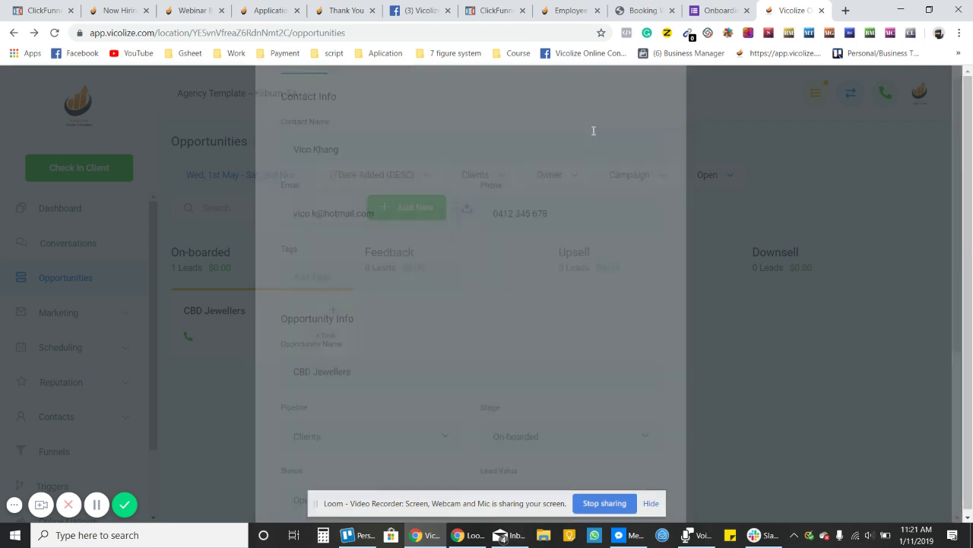
# Step: Check the Additional Info of the CBD Jewellers contact against the Onboarding Form, and return to the Opportunities board
pyautogui.click(228, 312)
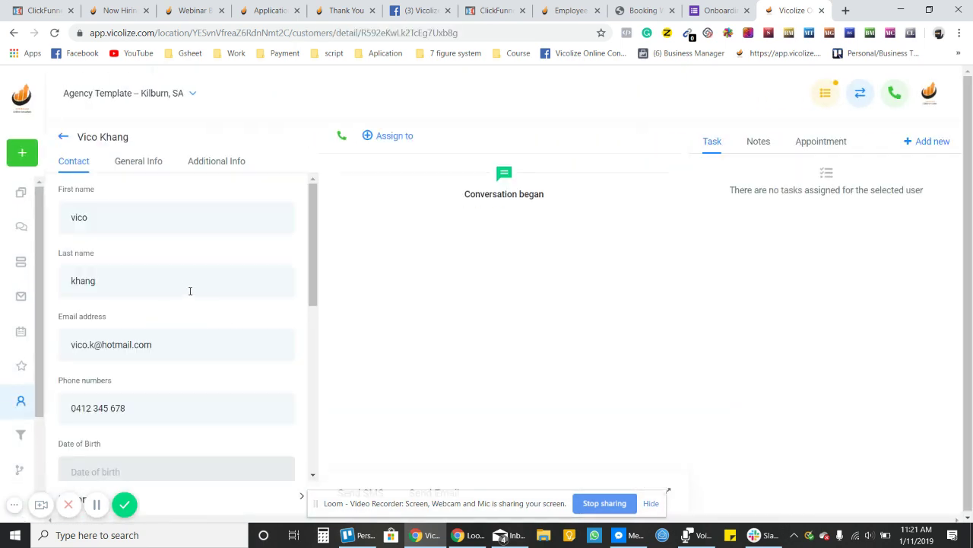
pyautogui.click(215, 161)
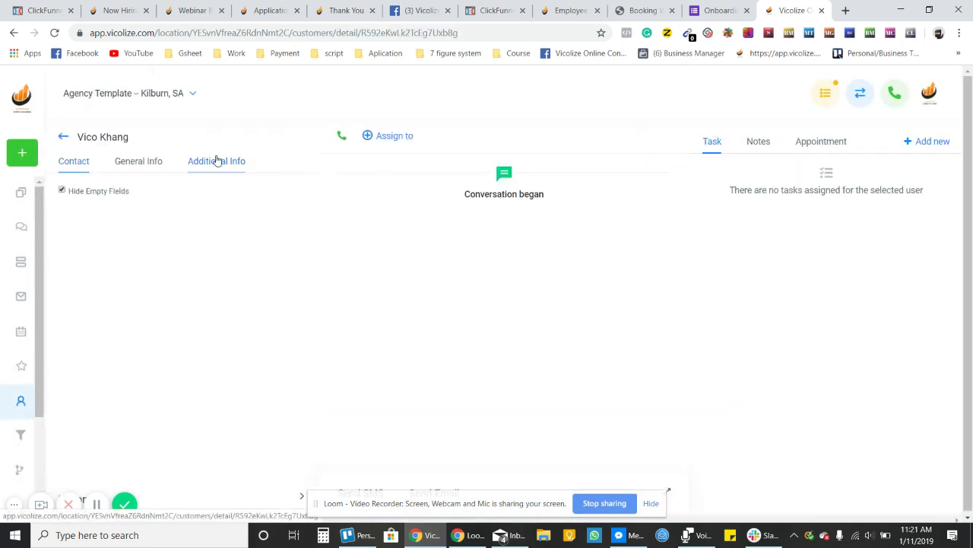
pyautogui.click(737, 8)
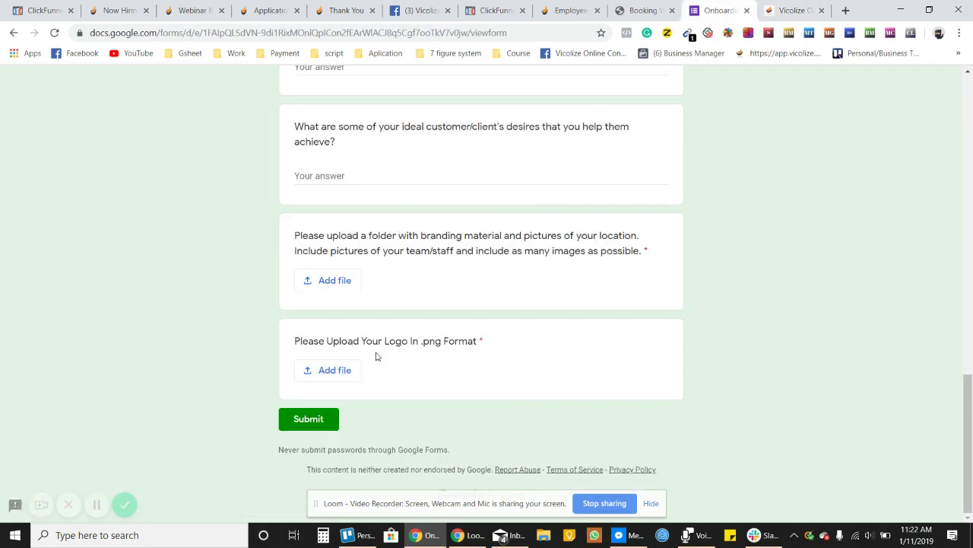
pyautogui.click(791, 10)
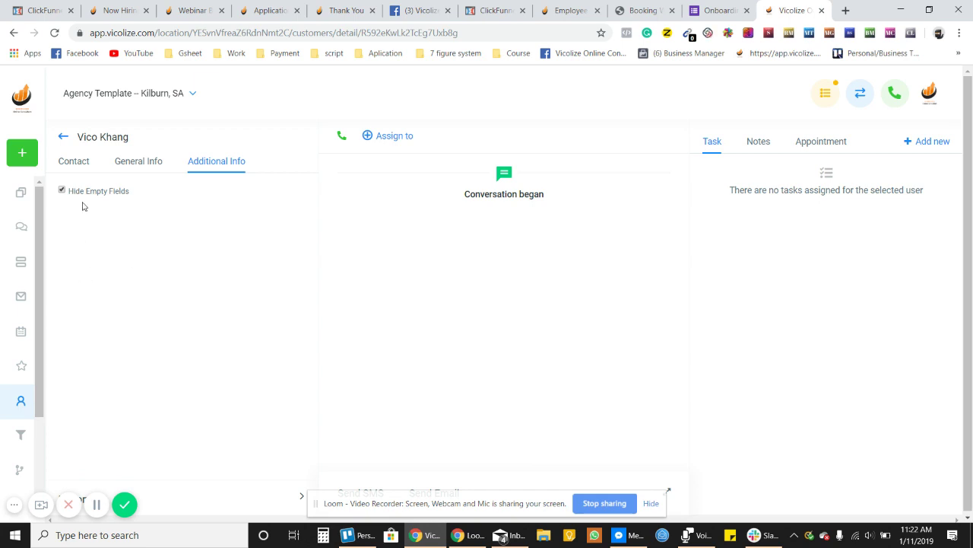
pyautogui.click(73, 161)
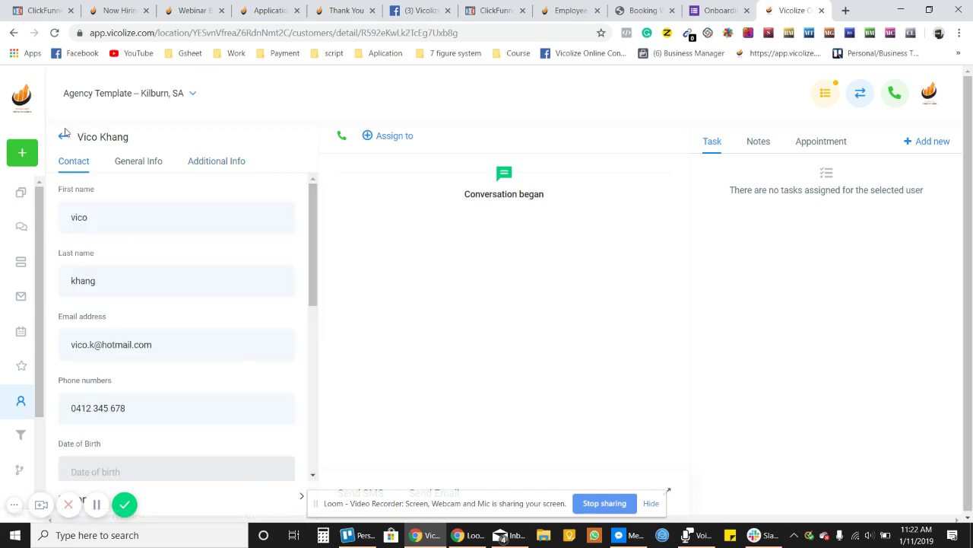
pyautogui.click(64, 134)
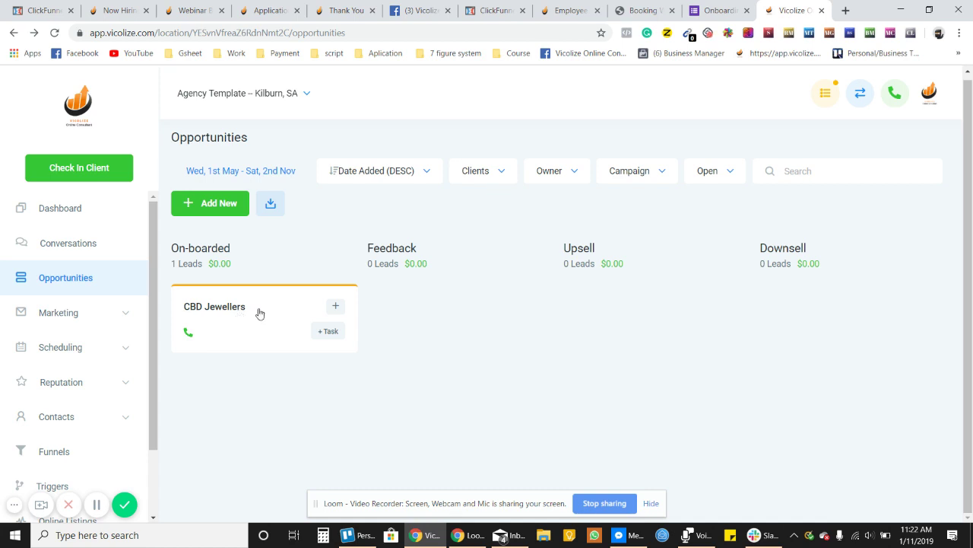
# Step: Reopen the CBD Jewellers contact record and review its contact fields, tags, campaigns and opportunities
pyautogui.click(236, 314)
pyautogui.scroll(-5, 236, 317)
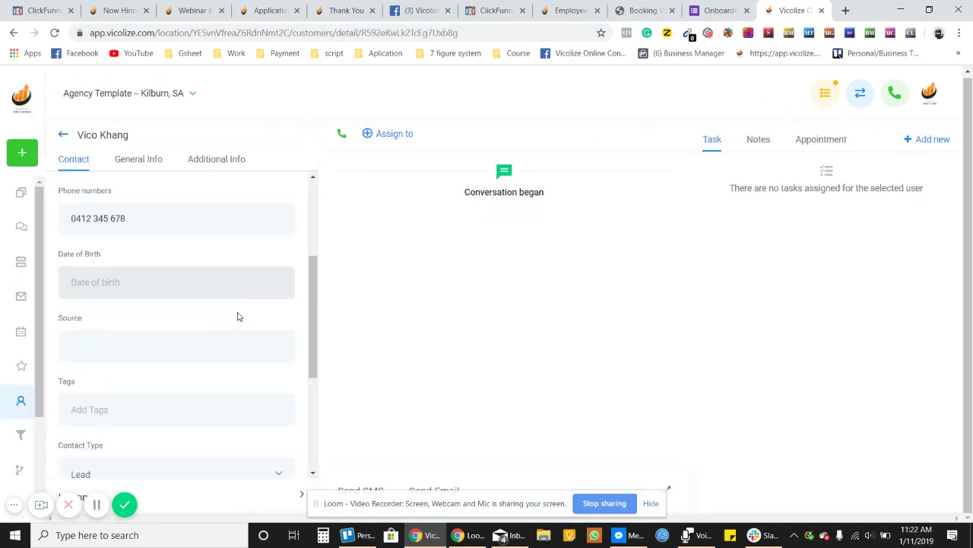
pyautogui.moveTo(395, 507); pyautogui.dragTo(408, 441)
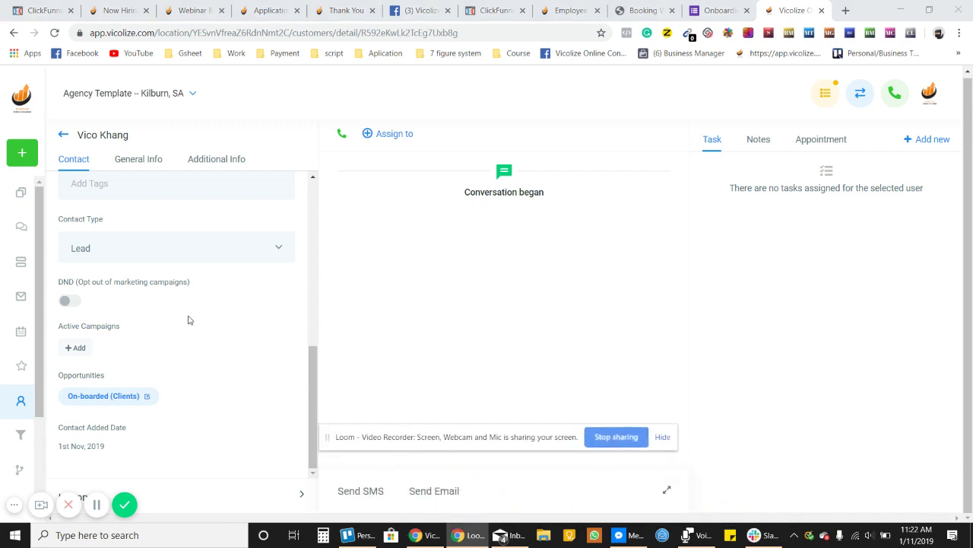
pyautogui.scroll(5, 197, 319)
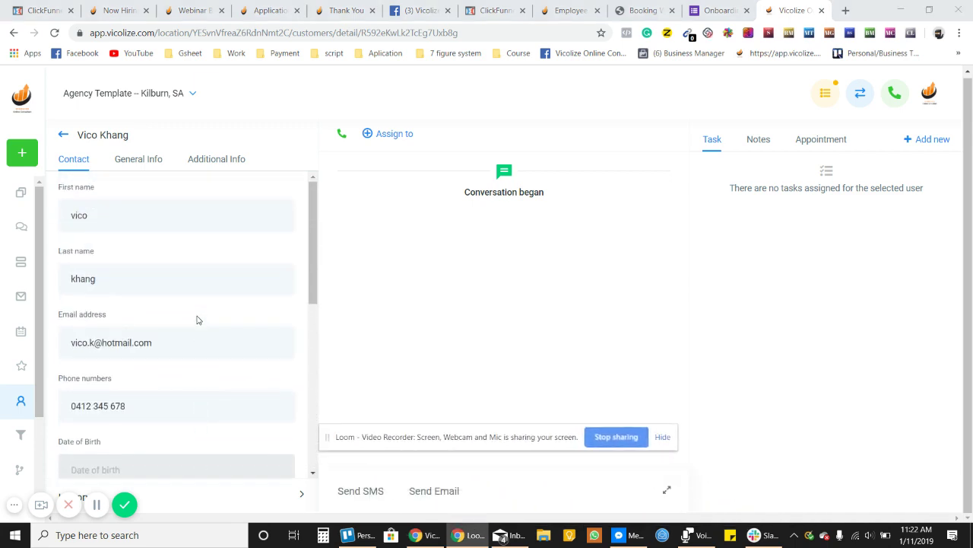
pyautogui.scroll(-2, 197, 320)
# Step: Draft an SMS to the contact reading "Hi , this xxx from xx company"
pyautogui.click(376, 494)
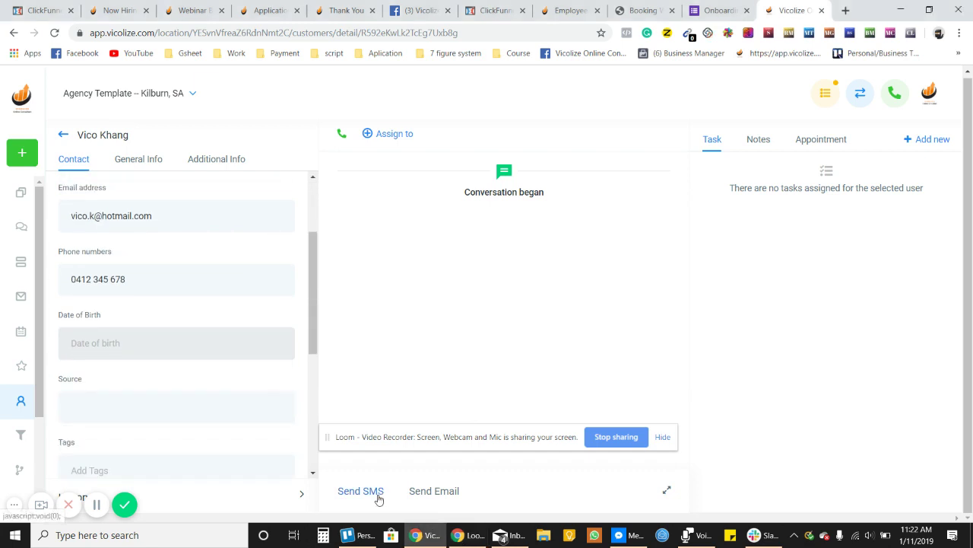
pyautogui.moveTo(404, 446); pyautogui.dragTo(407, 521)
pyautogui.click(400, 444)
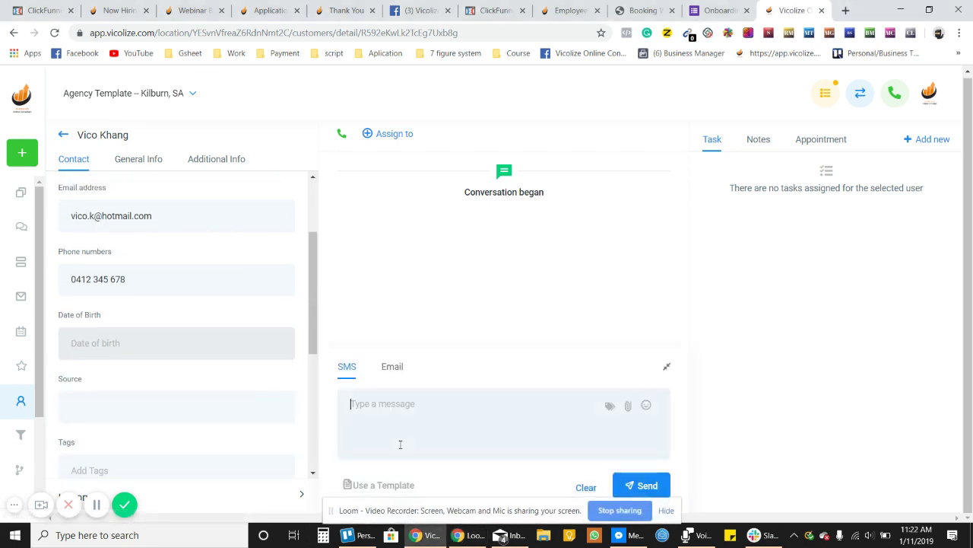
pyautogui.write('Hi , th')
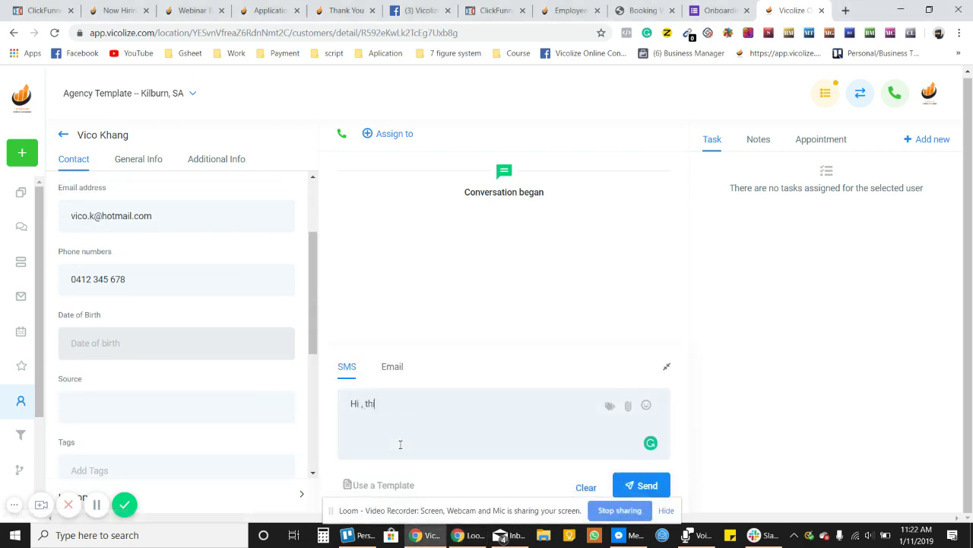
pyautogui.write('is xxx from xx company')
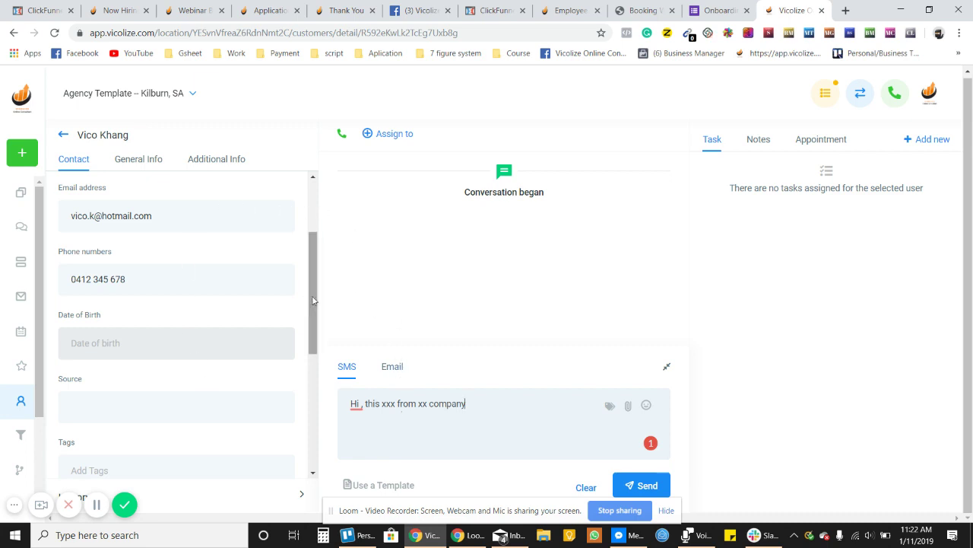
# Step: View the contact's email composer and open a blank new note for the contact
pyautogui.scroll(-3, 313, 300)
pyautogui.click(394, 368)
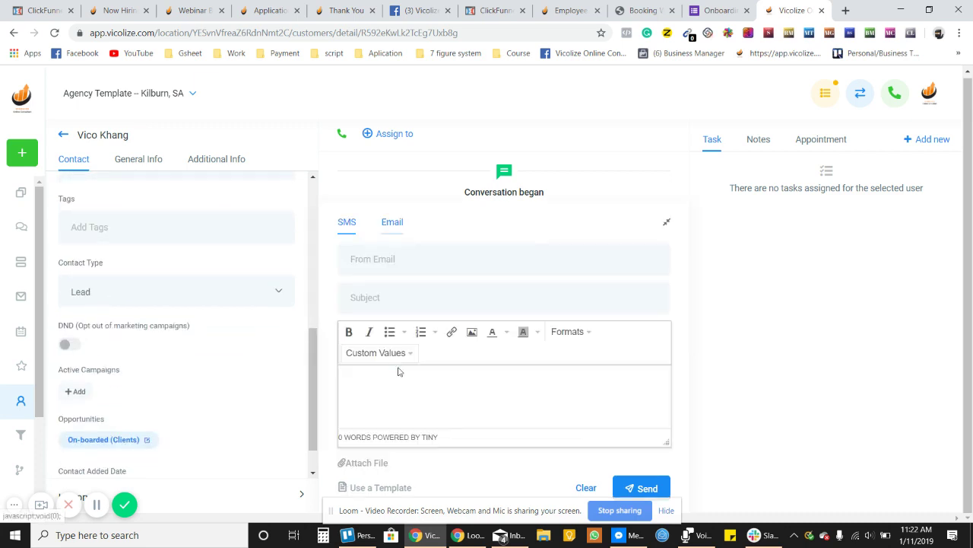
pyautogui.click(760, 140)
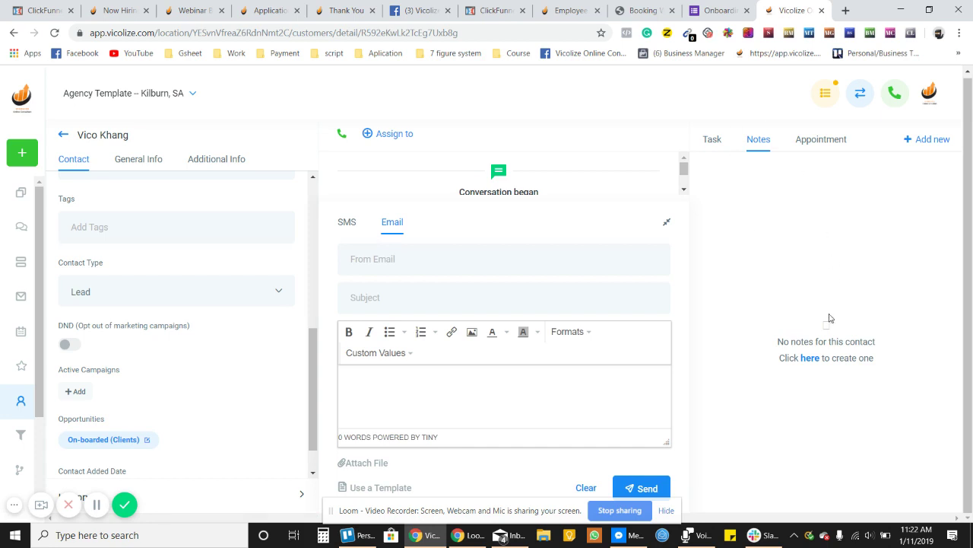
pyautogui.click(810, 358)
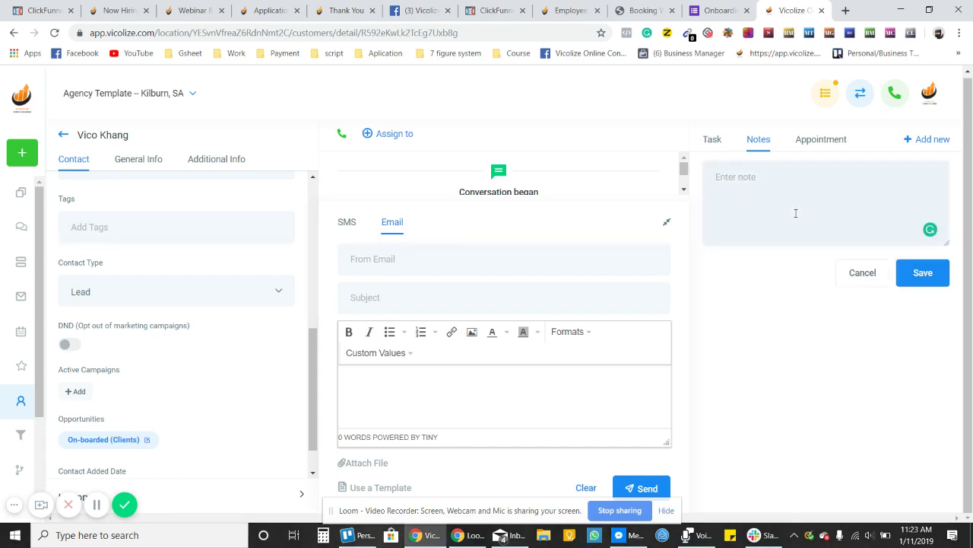
pyautogui.write('i')
pyautogui.press('BackSpace')
pyautogui.press('BackSpace')
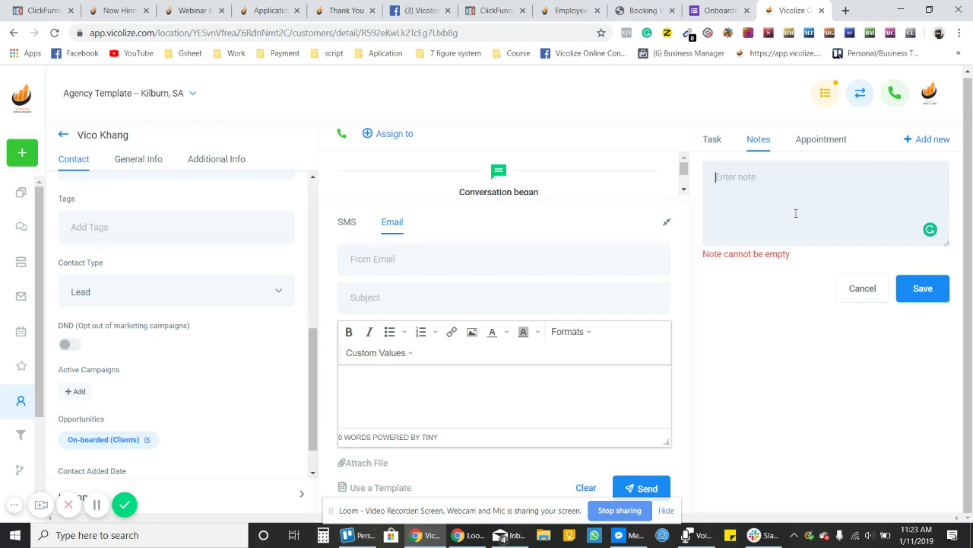
# Step: Start and end a phone call to the contact, and return to the Opportunities board
pyautogui.click(342, 133)
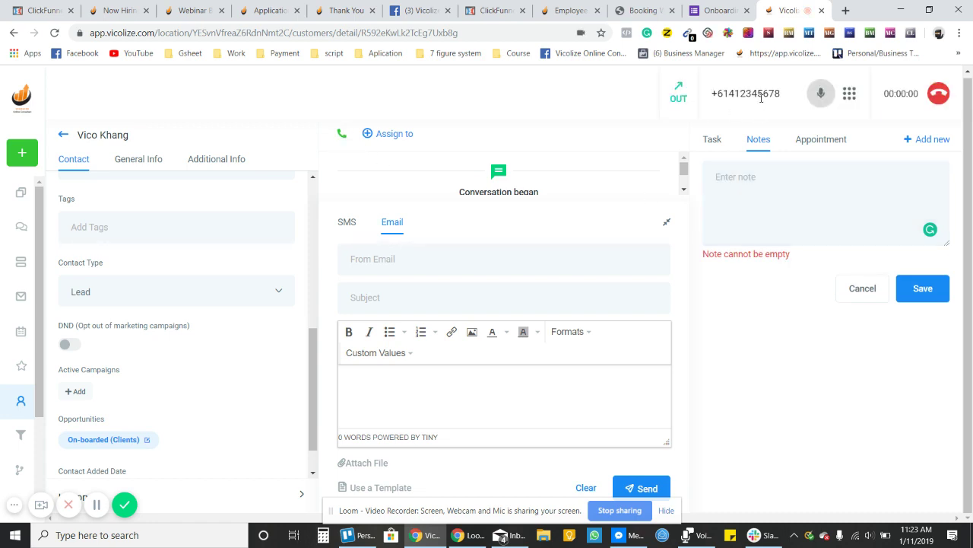
pyautogui.click(937, 93)
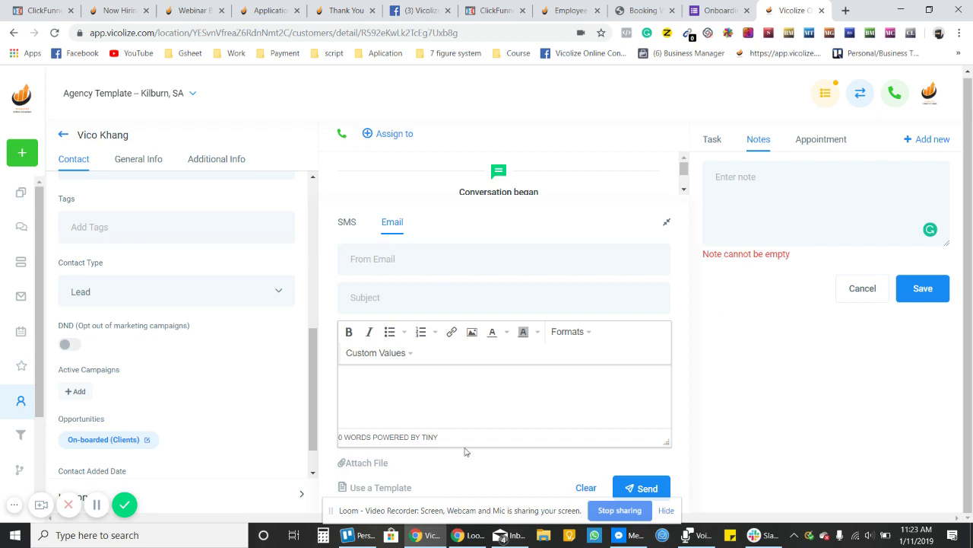
pyautogui.click(63, 136)
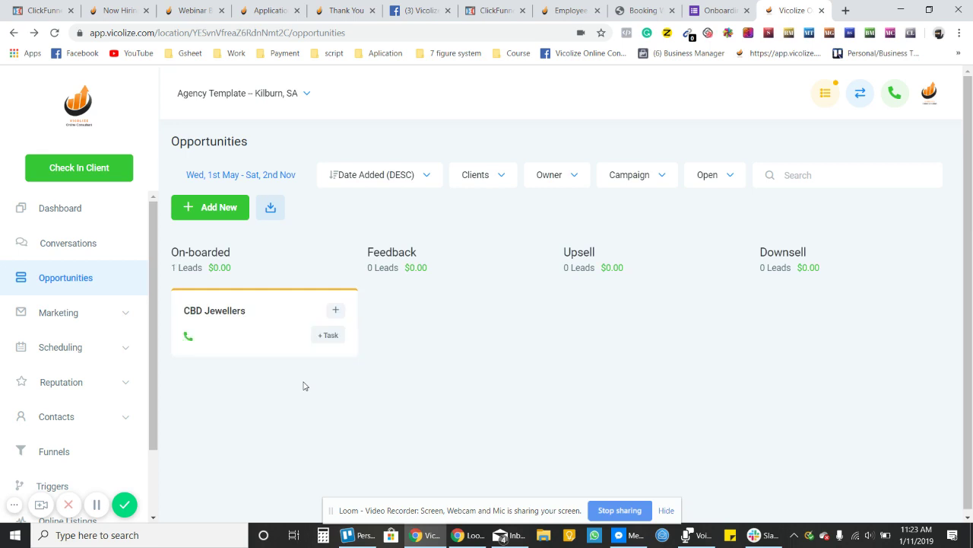
# Step: Send the CBD Jewellers contact an SMS reading "Hi" and return to the Opportunities board
pyautogui.click(240, 319)
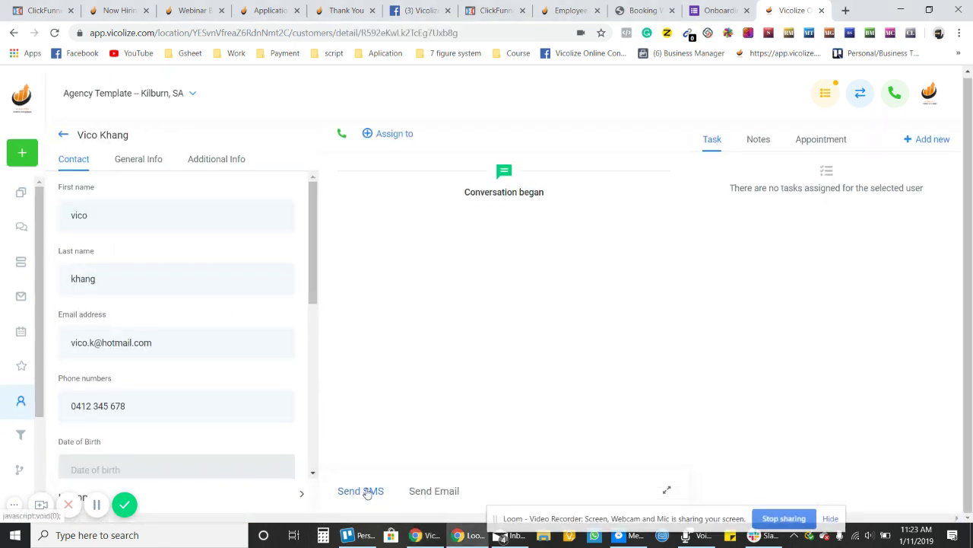
pyautogui.click(369, 492)
pyautogui.click(380, 445)
pyautogui.write('Hi')
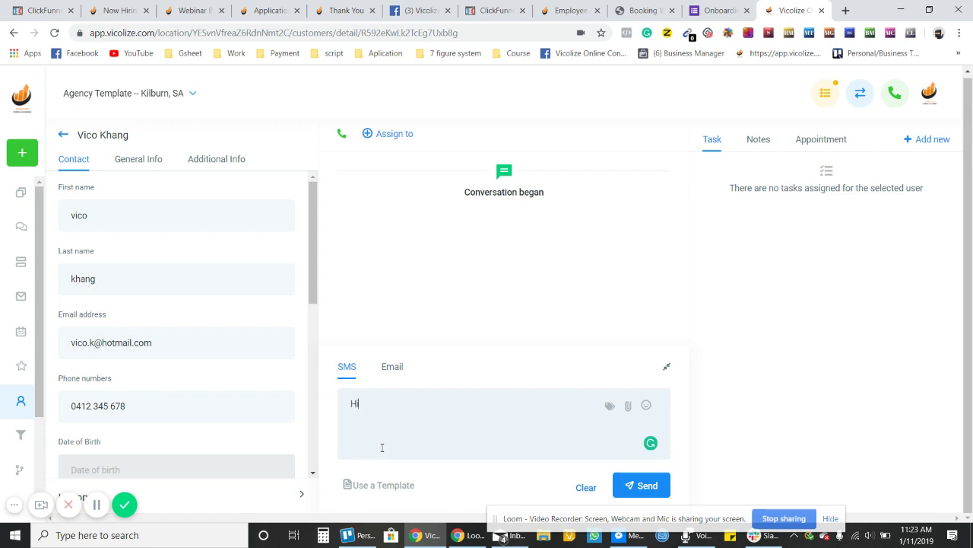
pyautogui.click(654, 491)
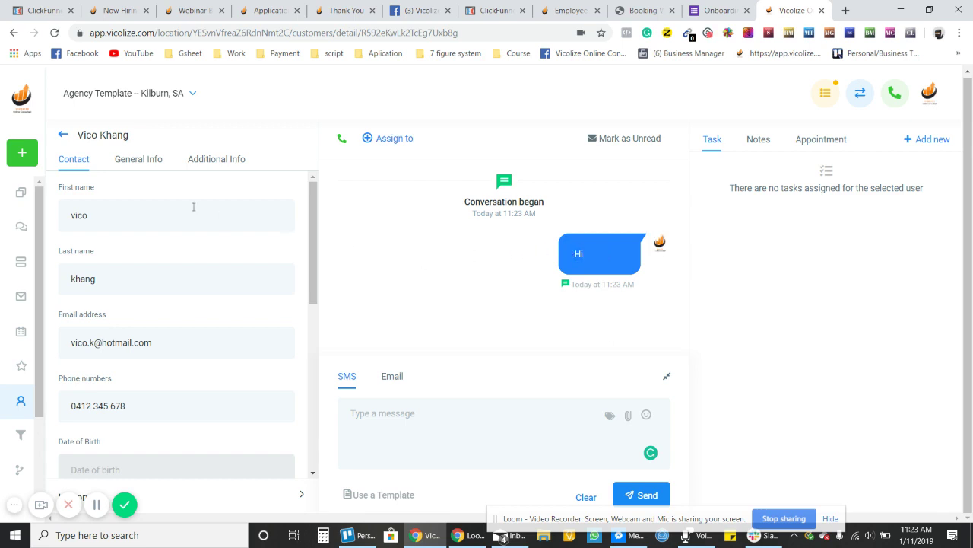
pyautogui.click(62, 134)
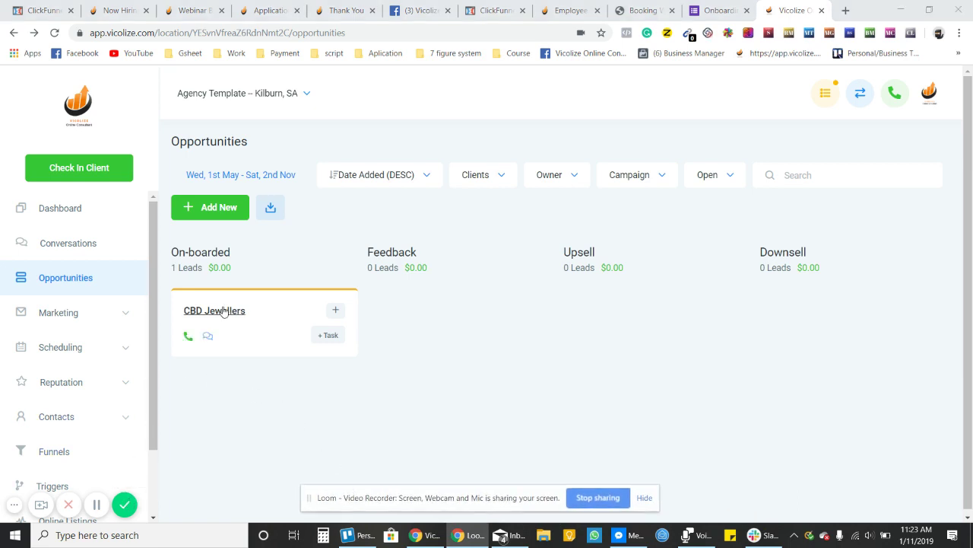
# Step: Move the CBD Jewellers opportunity to the Feedback stage and on to the Downsell stage
pyautogui.moveTo(261, 308); pyautogui.dragTo(417, 321)
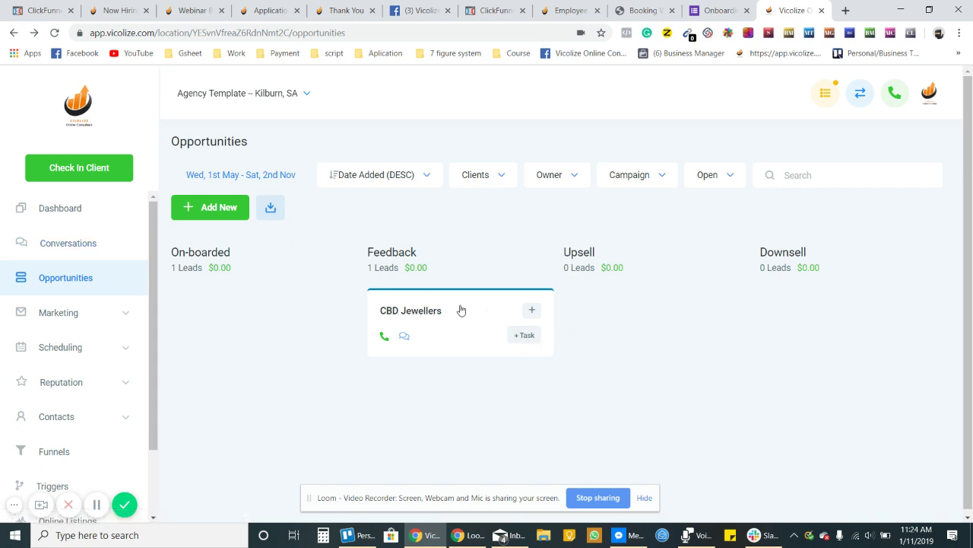
pyautogui.moveTo(463, 307); pyautogui.dragTo(804, 287)
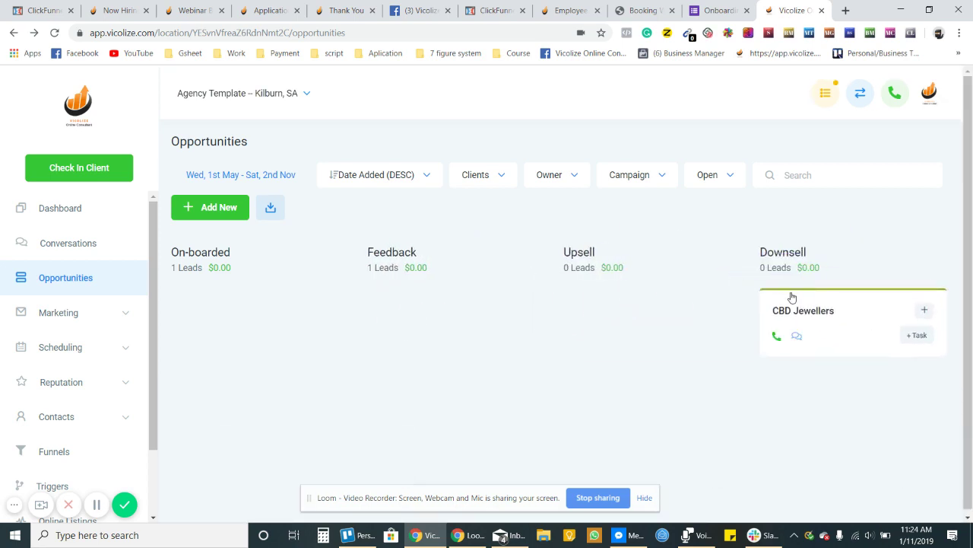